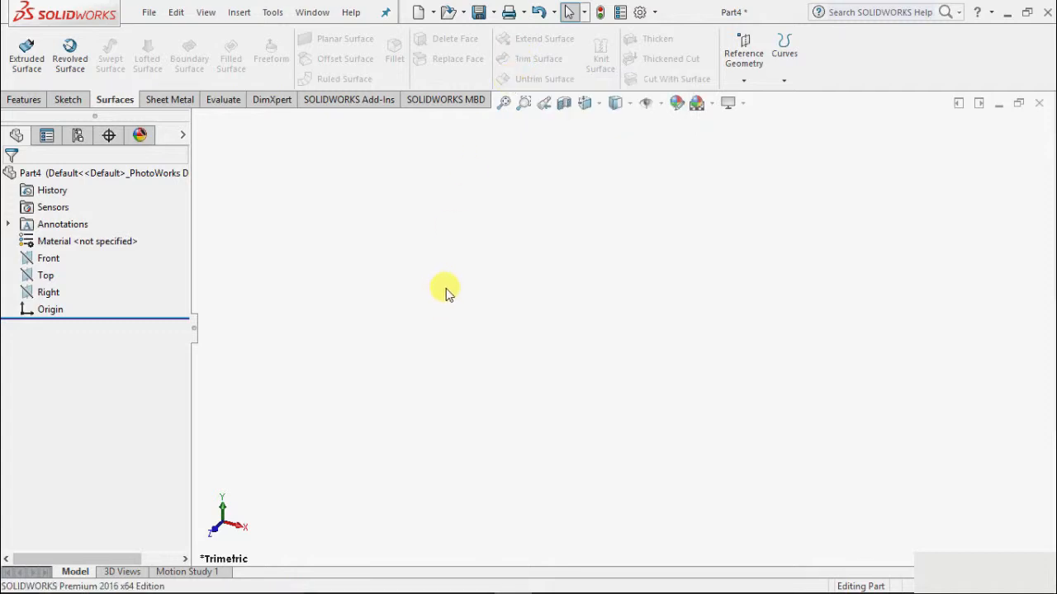
Start an extruded surface on the Front plane and sketch a three-point arc of about 63 mm radius, ending just beside the origin.
{"action": "left_click", "coordinate": [27, 58]}
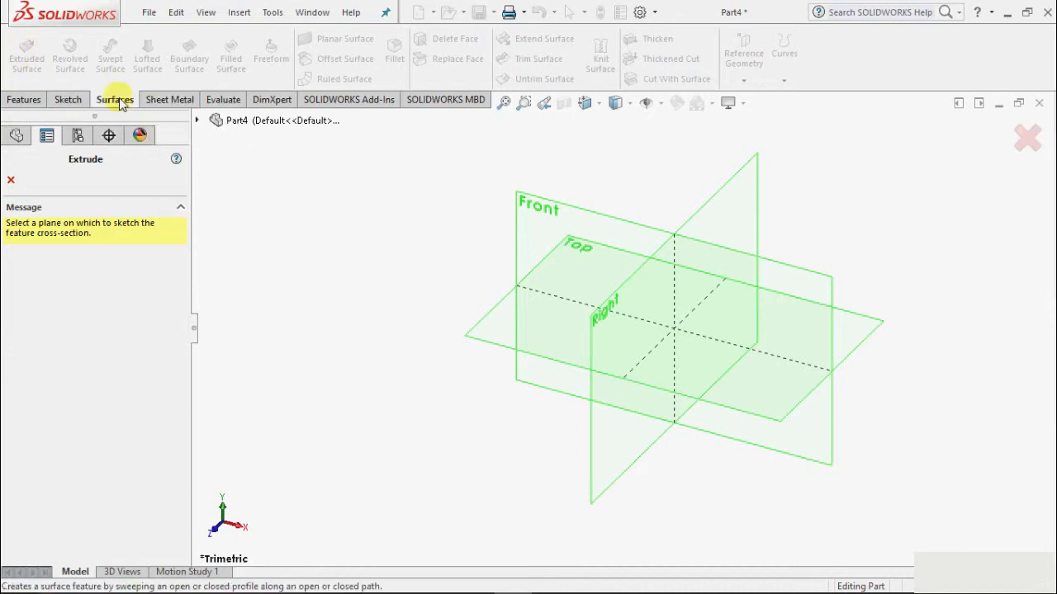
{"action": "left_click", "coordinate": [622, 230]}
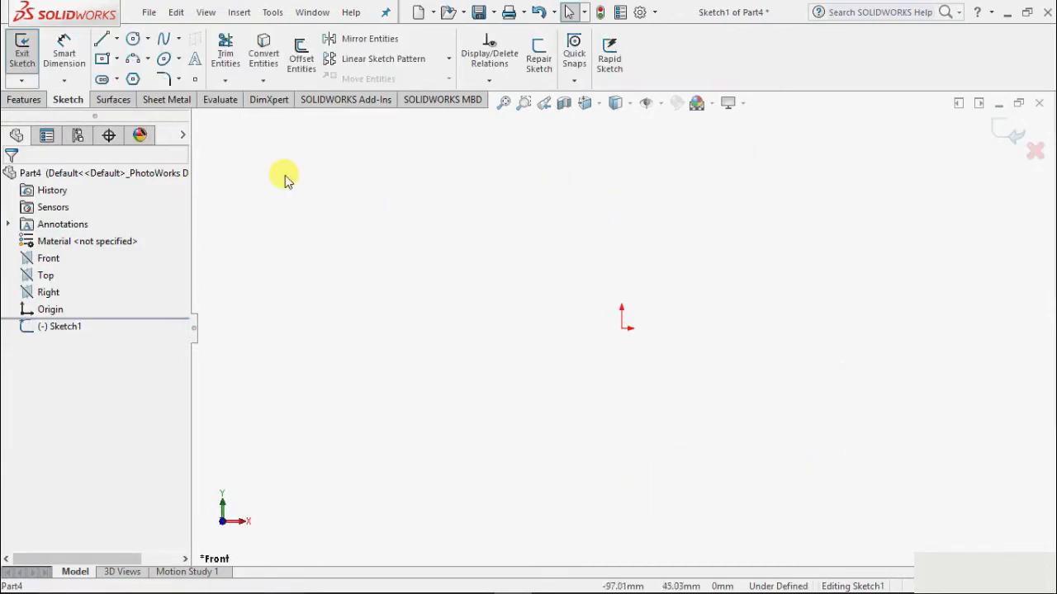
{"action": "left_click", "coordinate": [148, 59]}
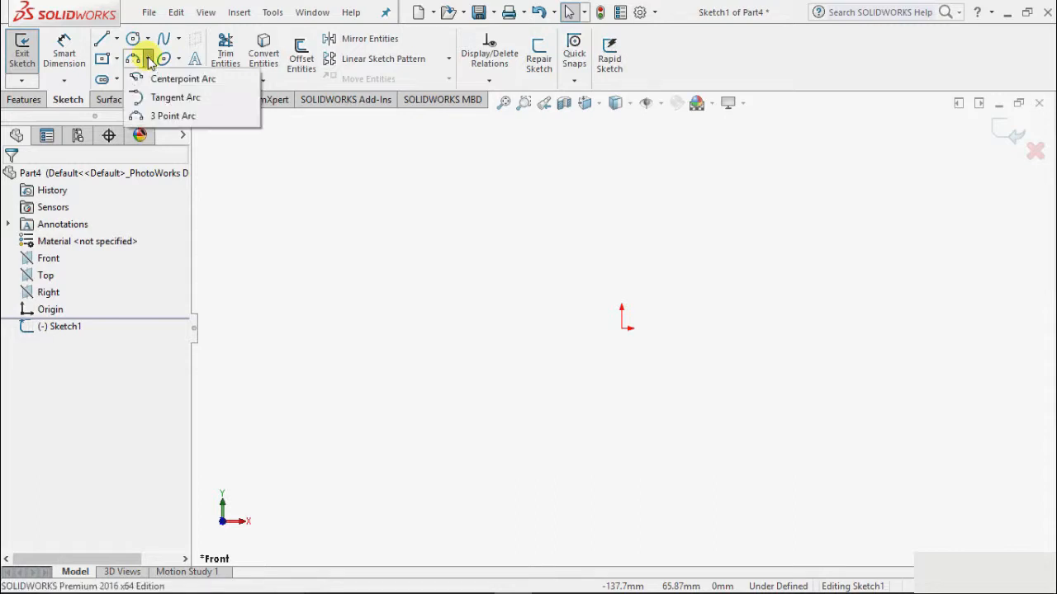
{"action": "left_click", "coordinate": [175, 116]}
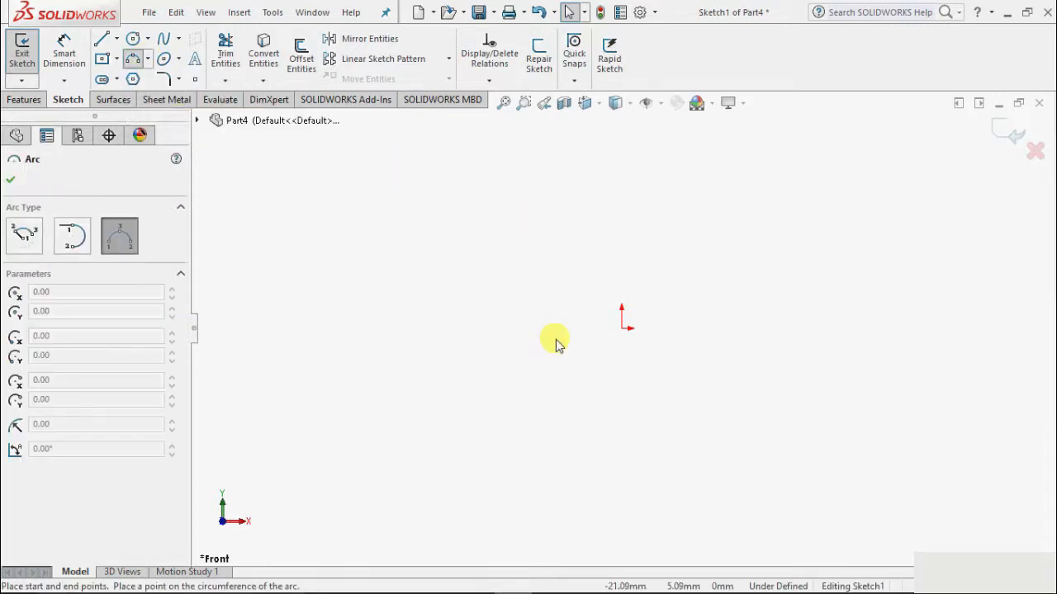
{"action": "left_click", "coordinate": [392, 369]}
{"action": "left_click", "coordinate": [609, 321]}
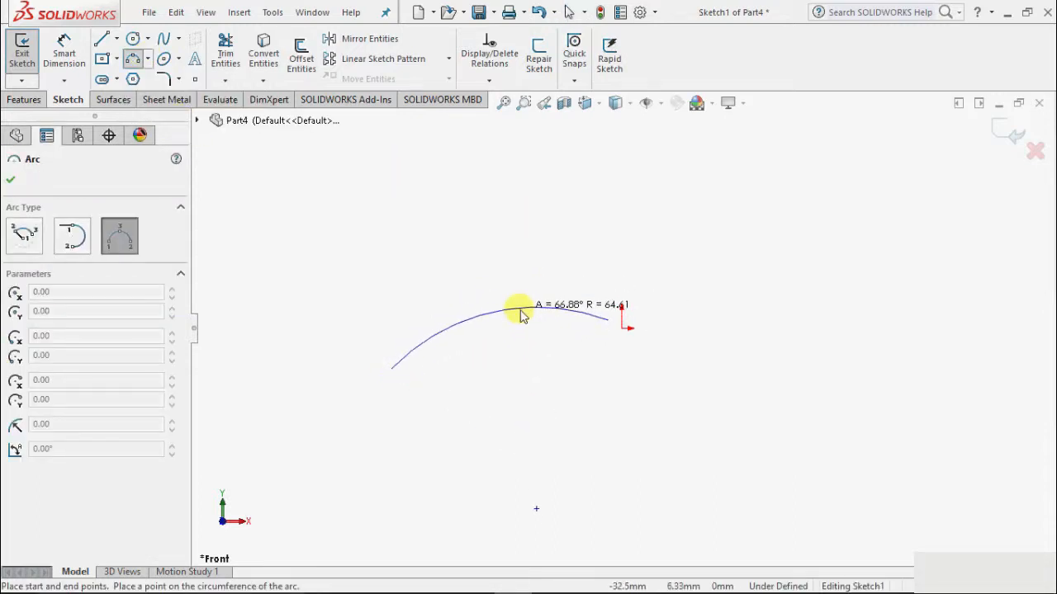
{"action": "left_click", "coordinate": [521, 308]}
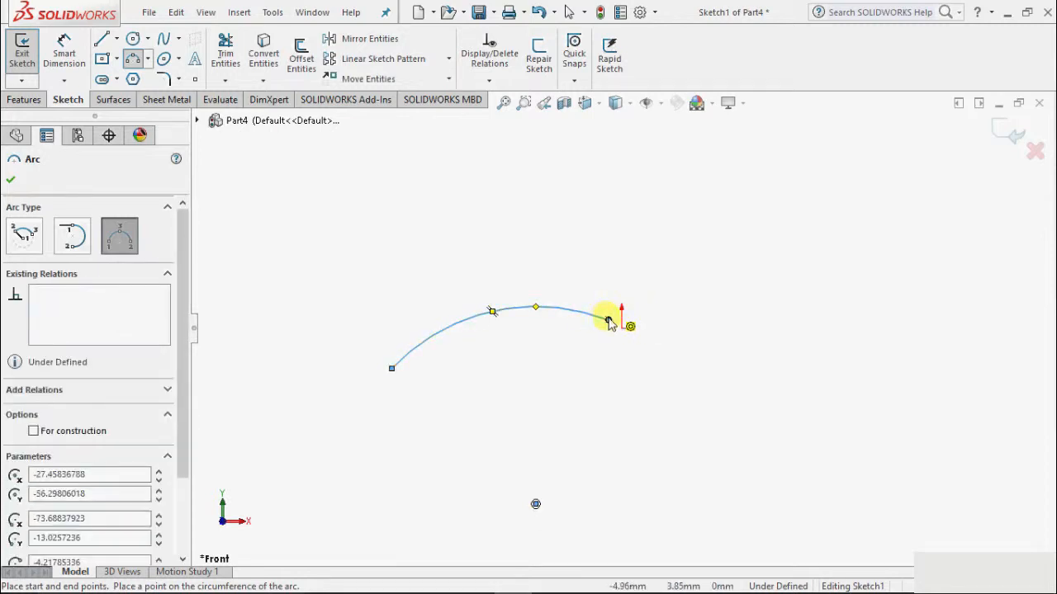
Add a second, oppositely curved 90° three-point arc of about 63 mm radius from the first arc's end to form an S-curve.
{"action": "left_click", "coordinate": [609, 321]}
{"action": "left_click", "coordinate": [872, 238]}
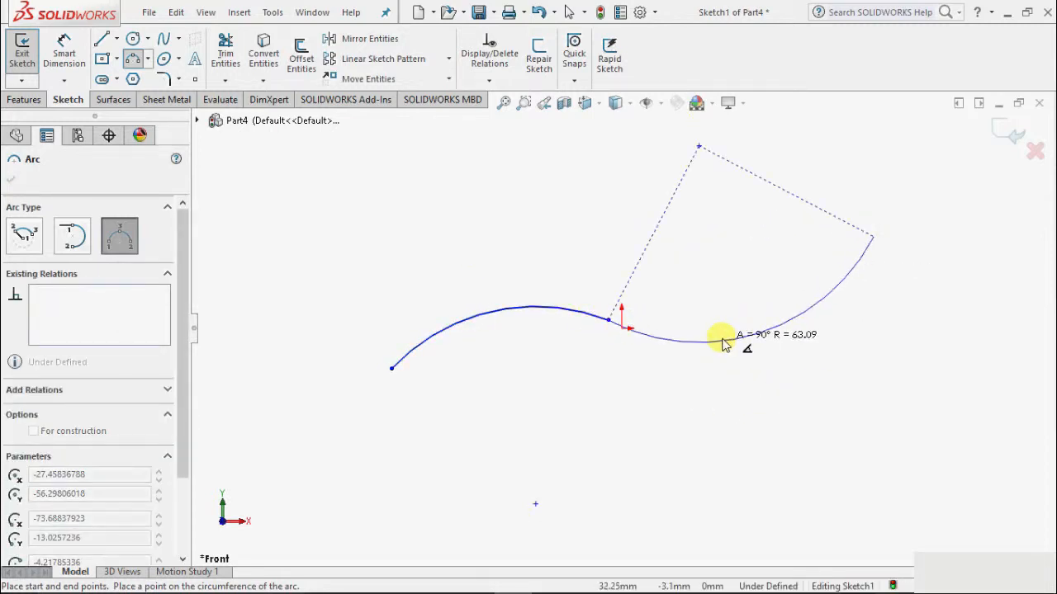
{"action": "left_click", "coordinate": [723, 342]}
{"action": "left_click", "coordinate": [11, 178]}
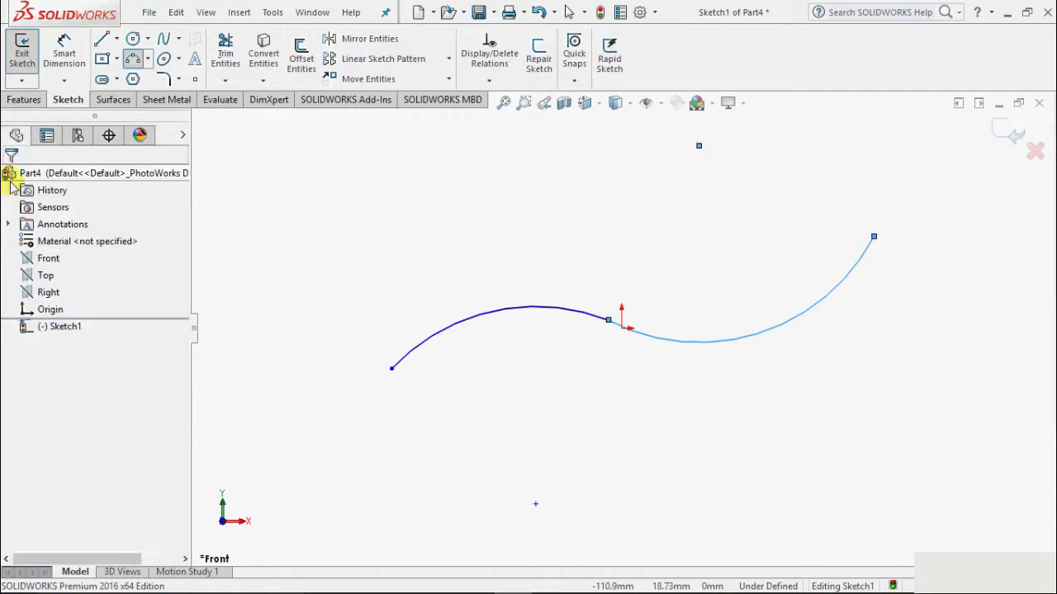
Extrude the S-curve as a surface, blind 35 mm in both directions from the sketch plane.
{"action": "left_click", "coordinate": [23, 56]}
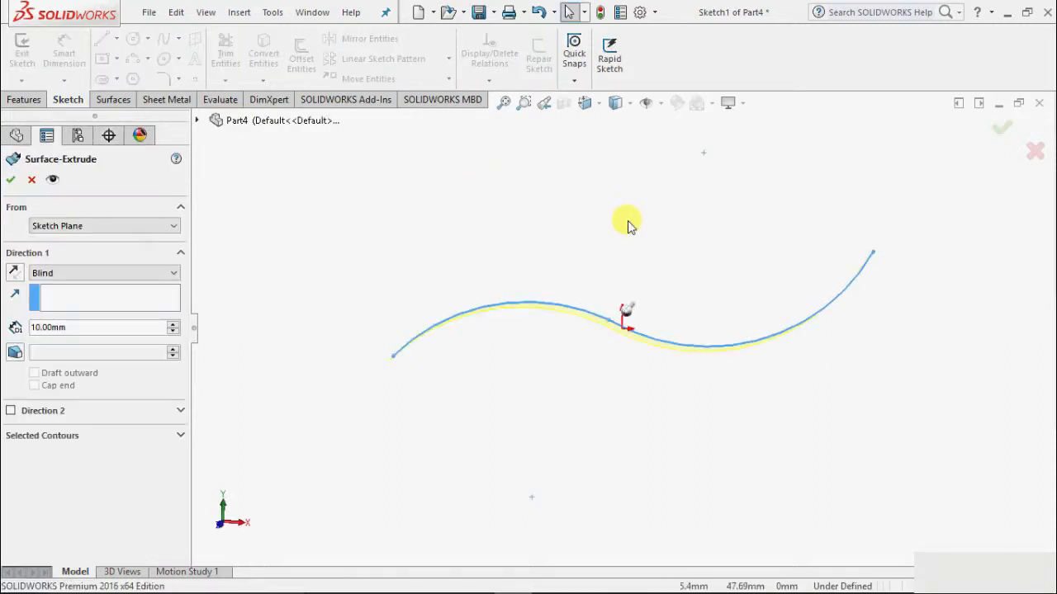
{"action": "scroll", "coordinate": [613, 342], "scroll_direction": "down", "scroll_amount": 2}
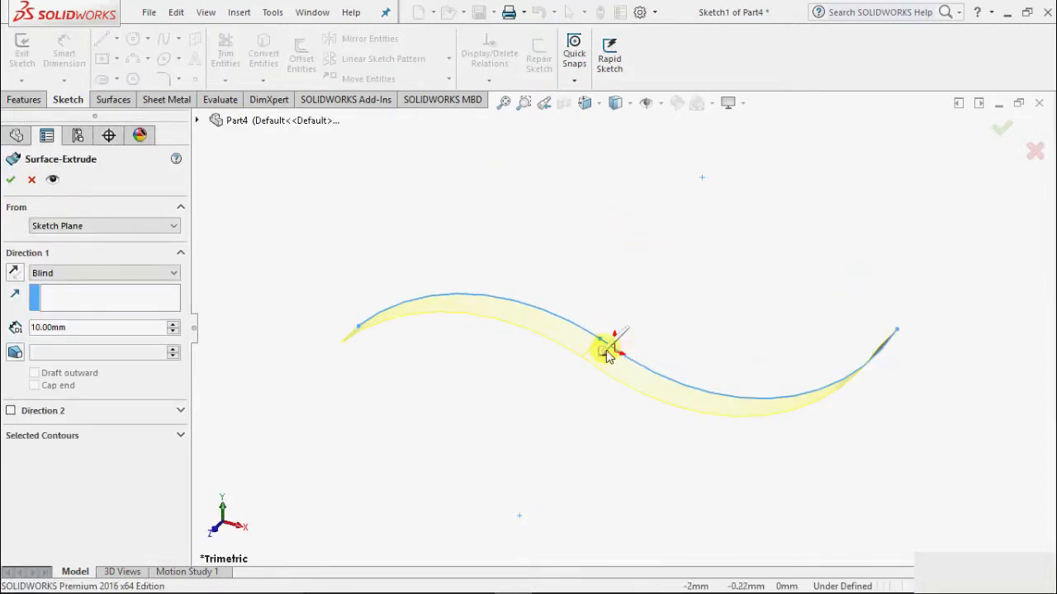
{"action": "left_click_drag", "start_coordinate": [606, 350], "coordinate": [558, 396]}
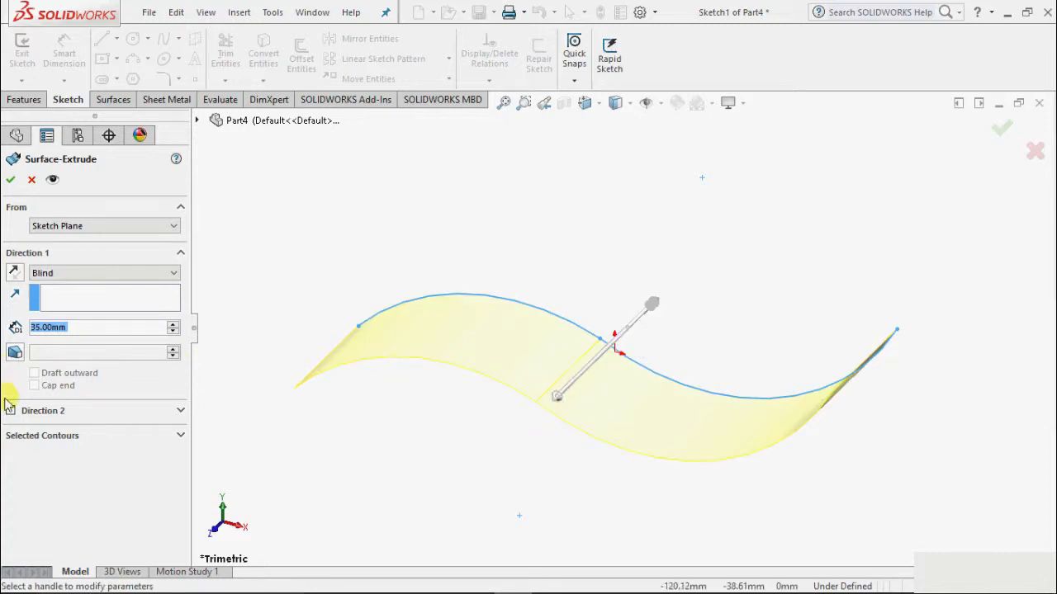
{"action": "left_click", "coordinate": [10, 410]}
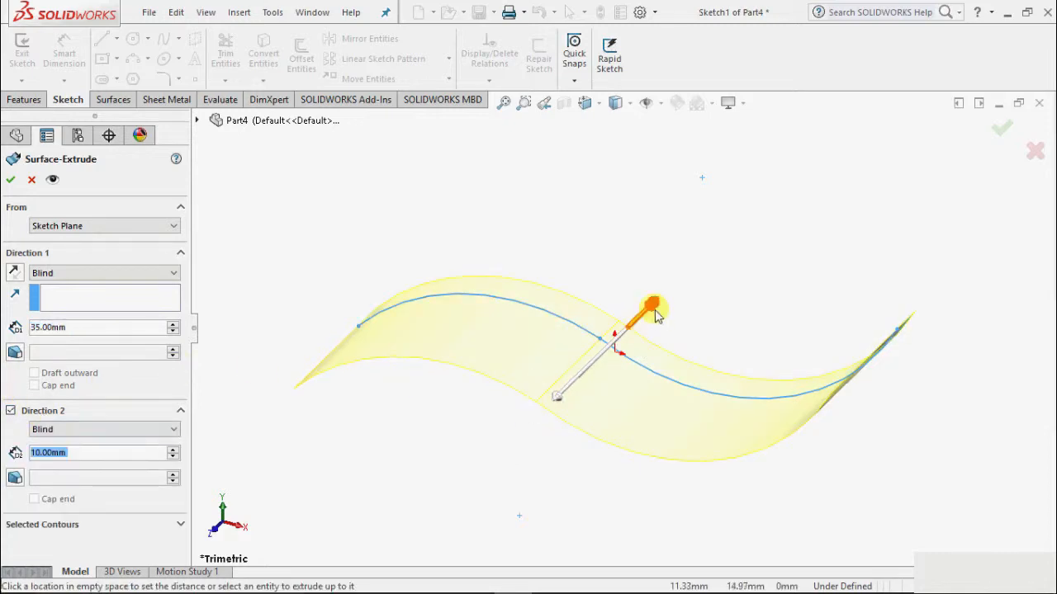
{"action": "mouse_move", "coordinate": [655, 311]}
{"action": "left_mouse_down"}
{"action": "mouse_move", "coordinate": [697, 289]}
{"action": "mouse_move", "coordinate": [687, 281]}
{"action": "mouse_move", "coordinate": [697, 269]}
{"action": "left_mouse_up"}
{"action": "left_click", "coordinate": [10, 180]}
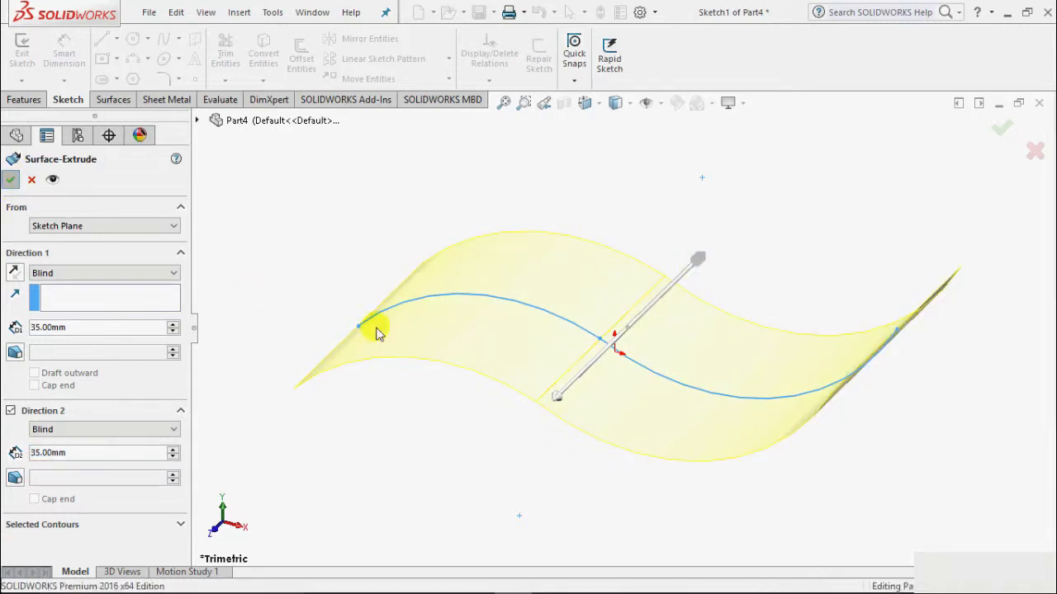
{"action": "left_click", "coordinate": [536, 443]}
Apply a grey colour from the standard palette to the whole part.
{"action": "scroll", "coordinate": [523, 465], "scroll_direction": "up", "scroll_amount": 4}
{"action": "middle_click_drag", "start_coordinate": [521, 464], "coordinate": [658, 176]}
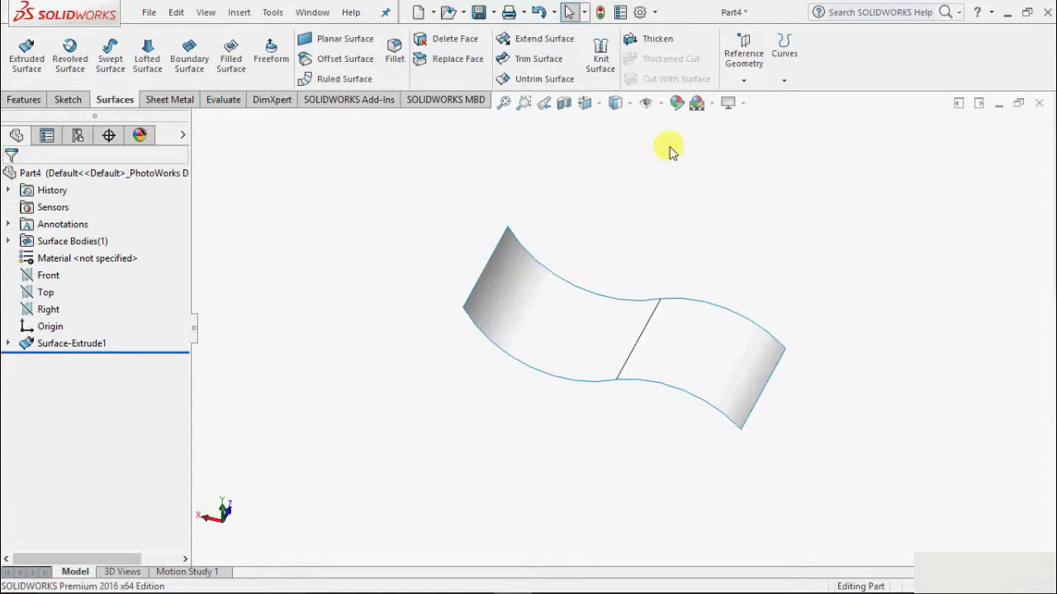
{"action": "left_click", "coordinate": [677, 103]}
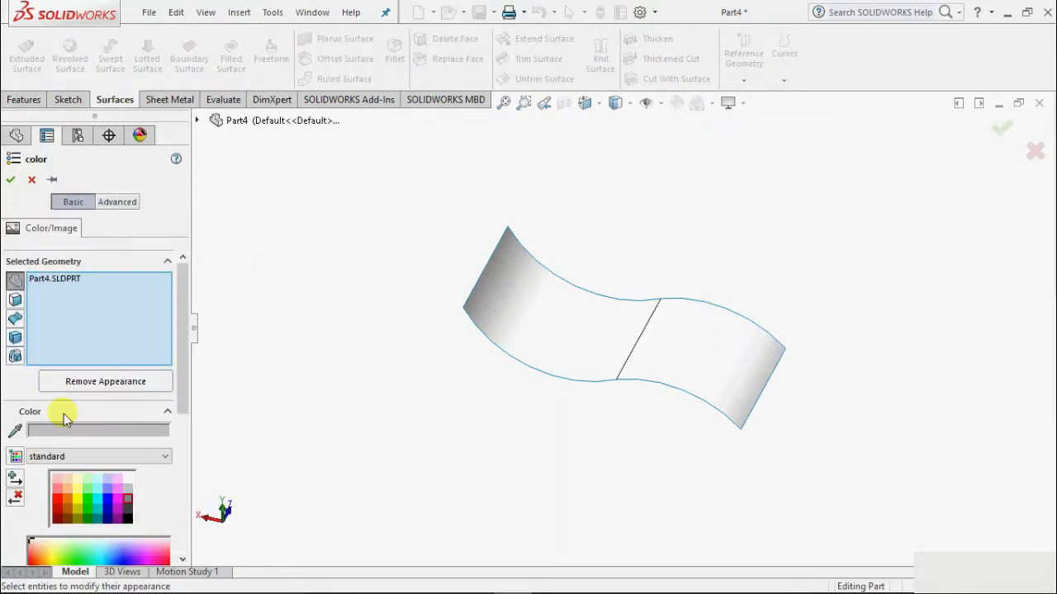
{"action": "left_click", "coordinate": [129, 500]}
{"action": "left_click", "coordinate": [10, 179]}
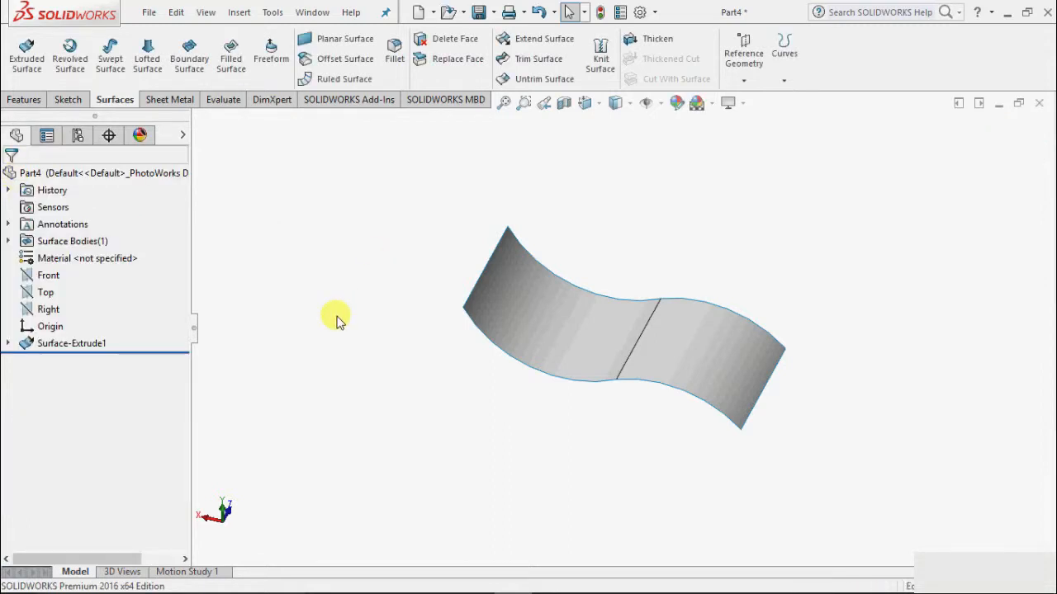
Start another extruded surface on the Top plane and sketch a corner rectangle inside the wavy surface's outline, crossing the line between its two faces.
{"action": "scroll", "coordinate": [814, 289], "scroll_direction": "up", "scroll_amount": 1}
{"action": "scroll", "coordinate": [771, 319], "scroll_direction": "down", "scroll_amount": 2}
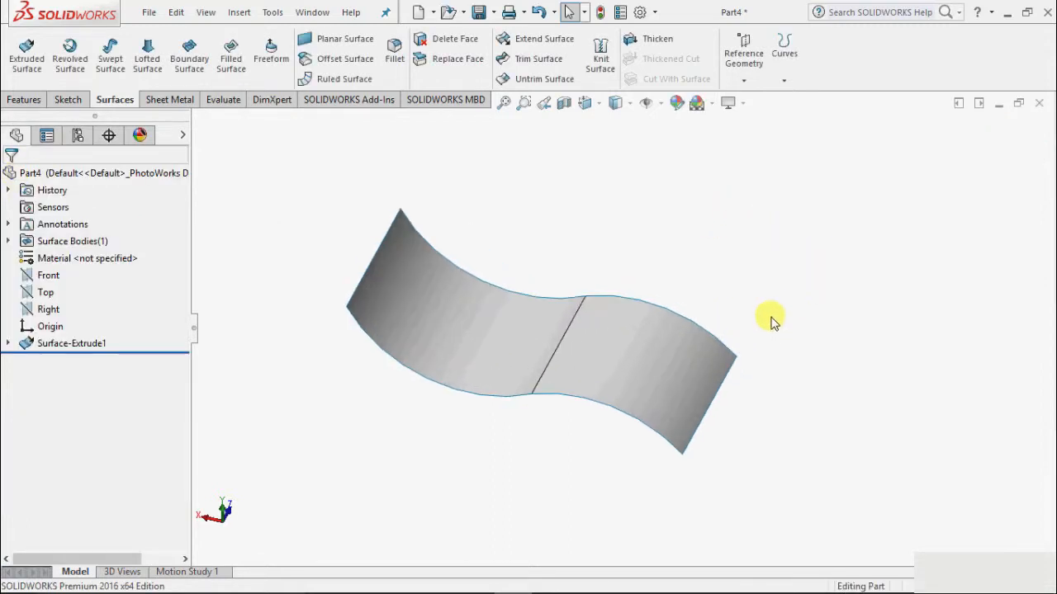
{"action": "middle_click_drag", "start_coordinate": [771, 317], "coordinate": [704, 320]}
{"action": "scroll", "coordinate": [738, 270], "scroll_direction": "up", "scroll_amount": 1}
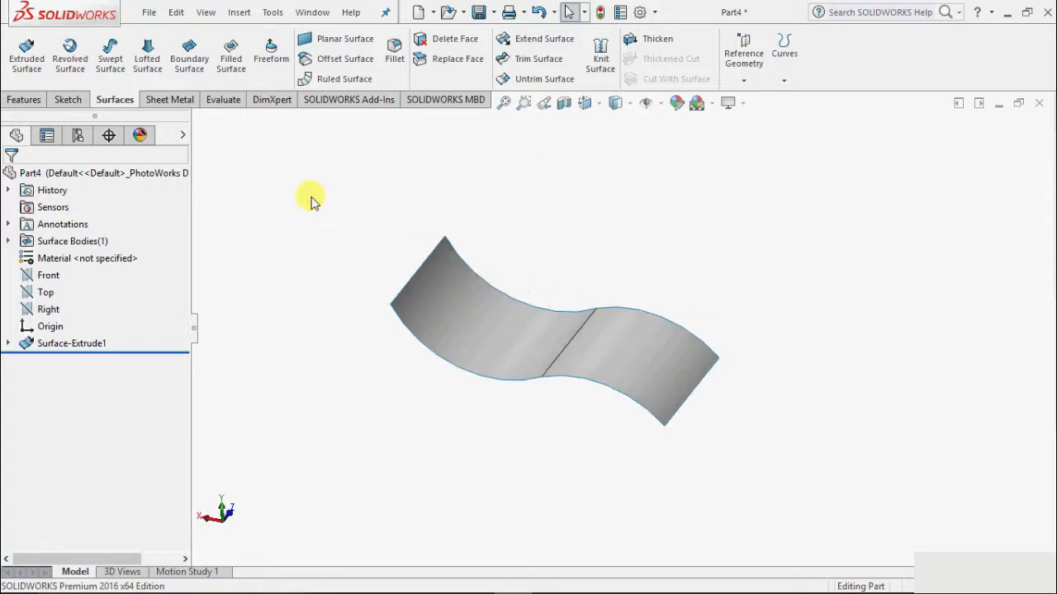
{"action": "left_click", "coordinate": [33, 58]}
{"action": "left_click", "coordinate": [196, 120]}
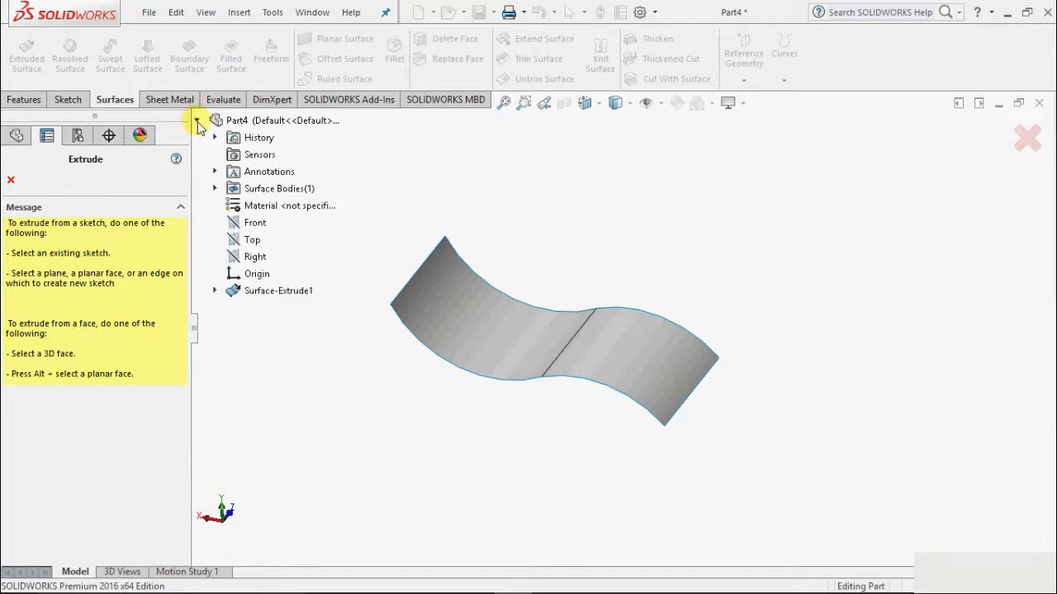
{"action": "left_click", "coordinate": [253, 240]}
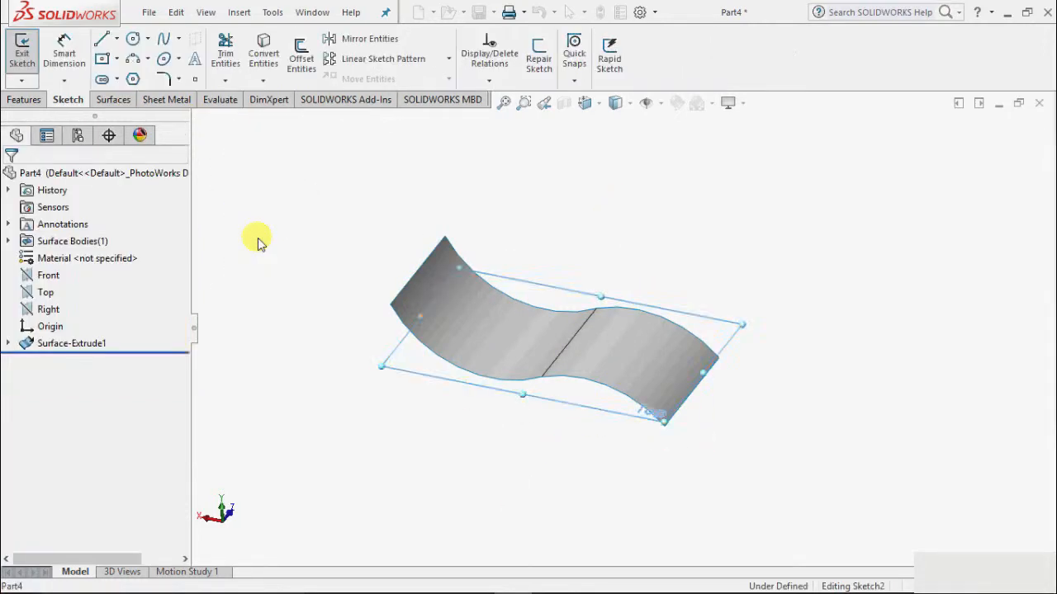
{"action": "left_click", "coordinate": [586, 102]}
{"action": "left_click", "coordinate": [672, 192]}
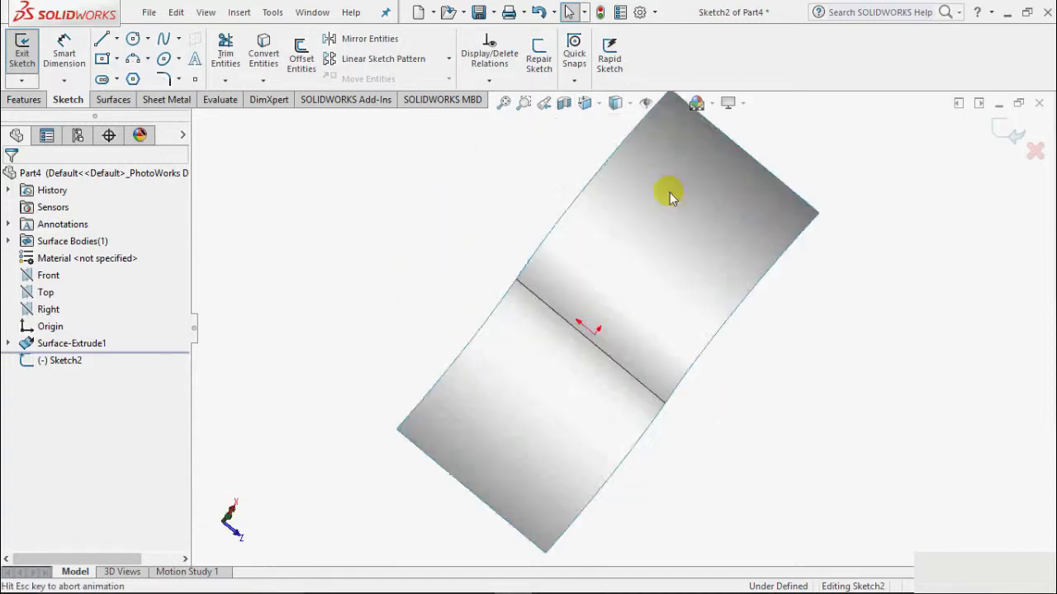
{"action": "left_click", "coordinate": [118, 59]}
{"action": "left_click", "coordinate": [136, 78]}
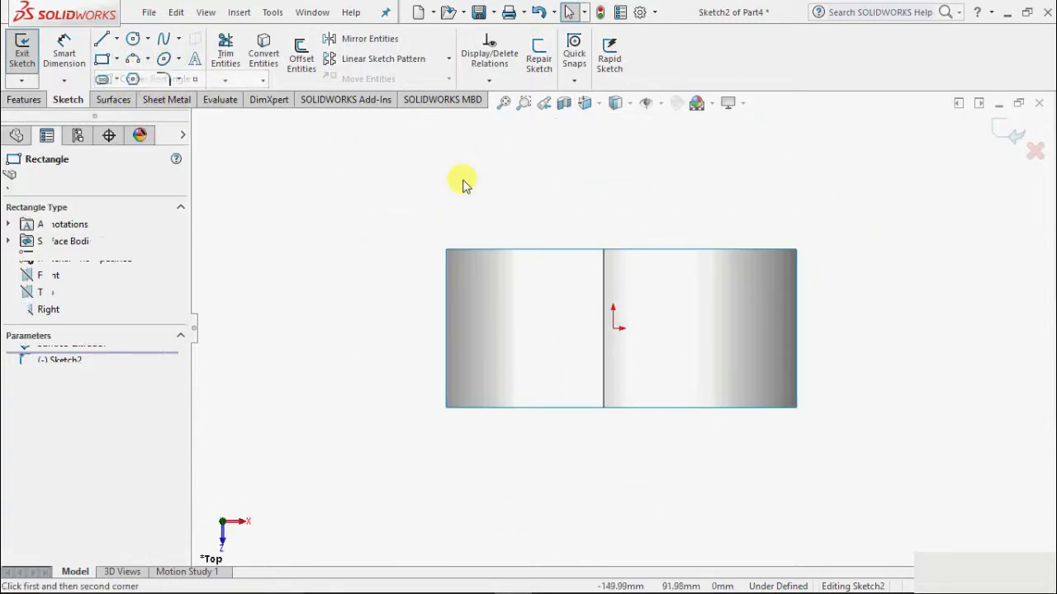
{"action": "left_click", "coordinate": [491, 294]}
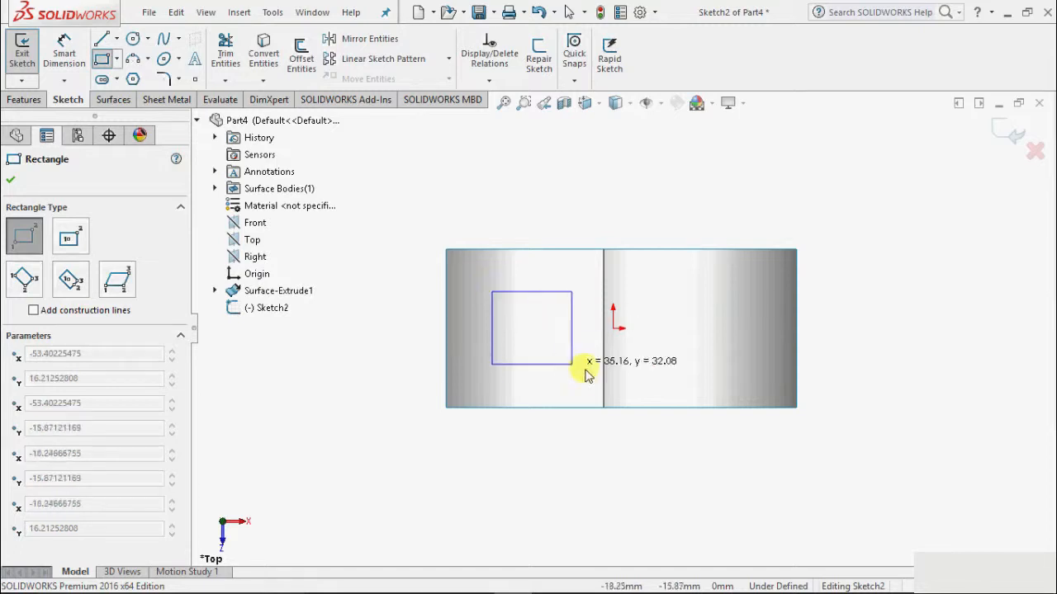
{"action": "left_click", "coordinate": [627, 370]}
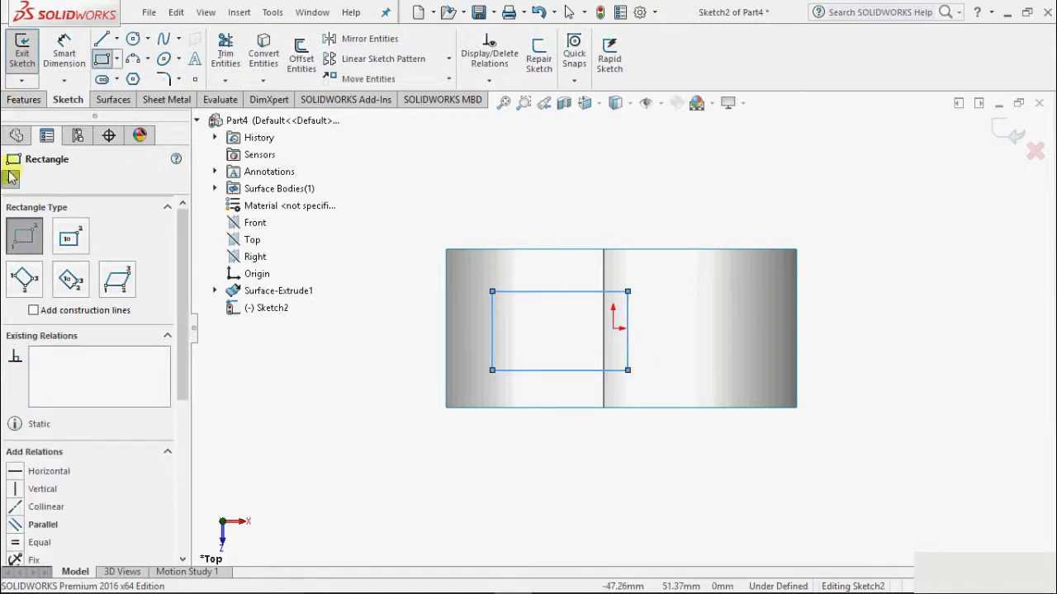
Extrude the rectangle as a surface, blind 35 mm in both directions, so it passes through the wavy surface.
{"action": "left_click", "coordinate": [20, 52]}
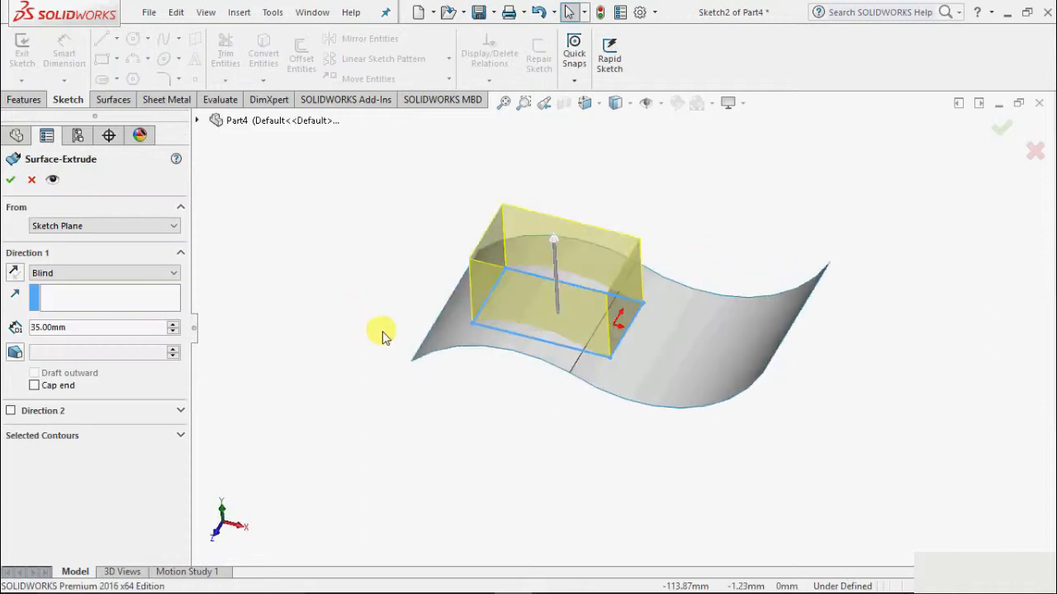
{"action": "left_click", "coordinate": [11, 410]}
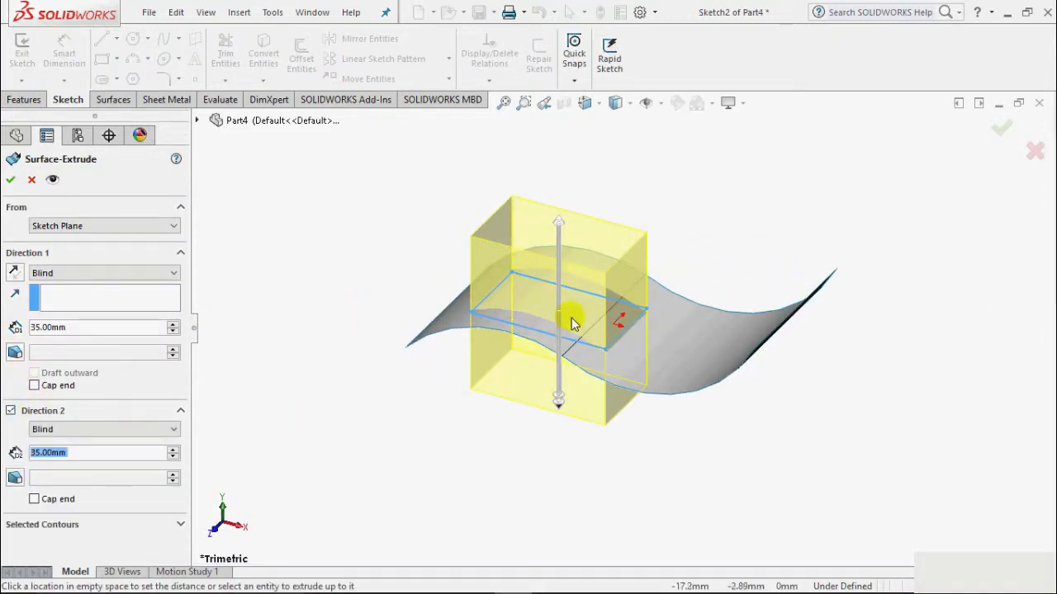
{"action": "scroll", "coordinate": [574, 322], "scroll_direction": "down", "scroll_amount": 3}
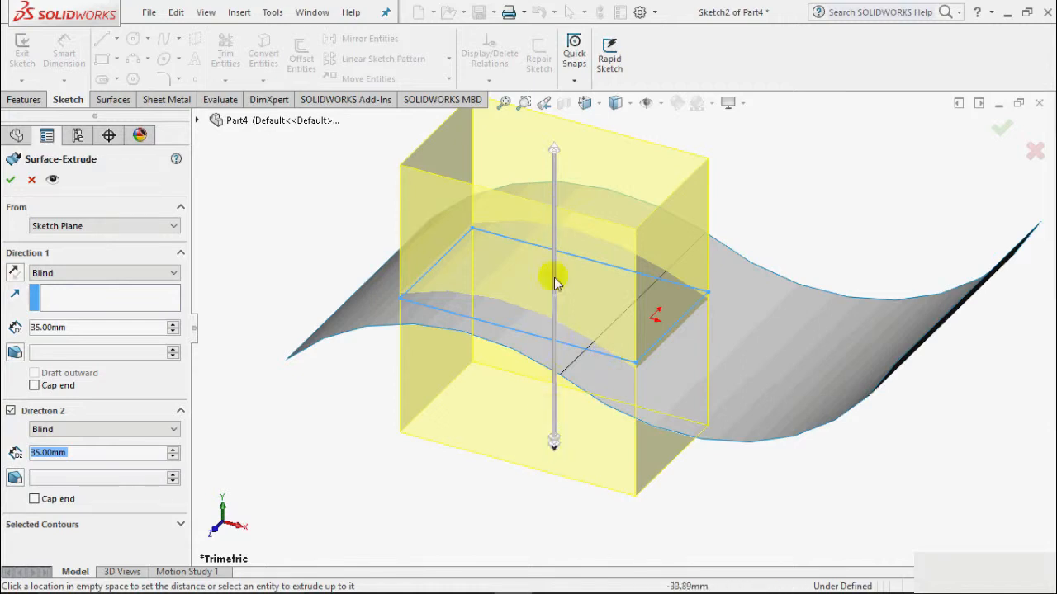
{"action": "left_click", "coordinate": [7, 181]}
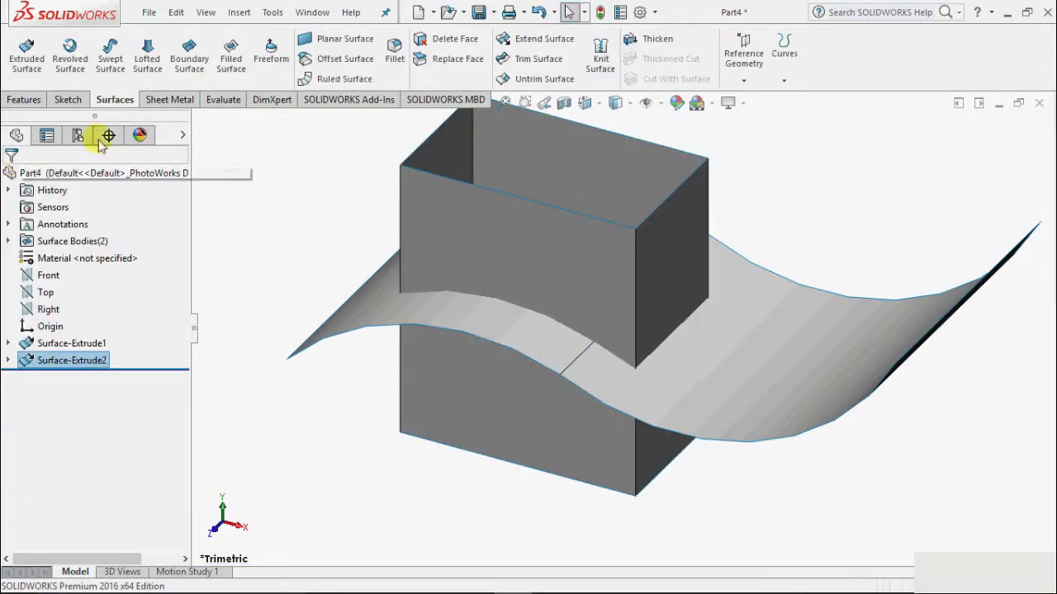
{"action": "left_click", "coordinate": [213, 197]}
Trim the wavy surface with a Standard trim, using the rectangular surface as trim tool and keeping the portion outside it.
{"action": "scroll", "coordinate": [251, 285], "scroll_direction": "up", "scroll_amount": 3}
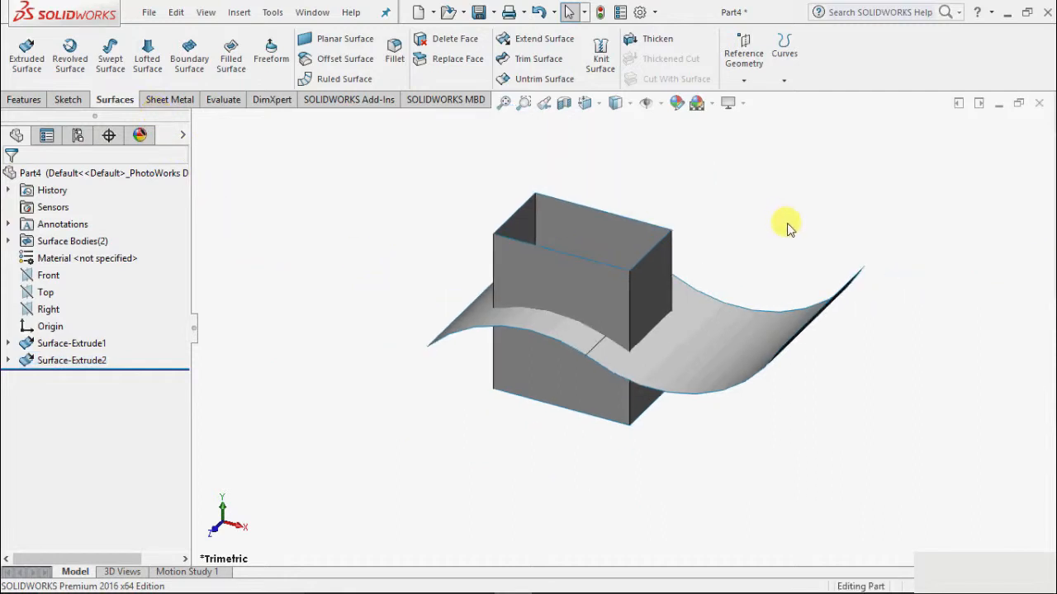
{"action": "middle_click_drag", "start_coordinate": [778, 224], "coordinate": [850, 283]}
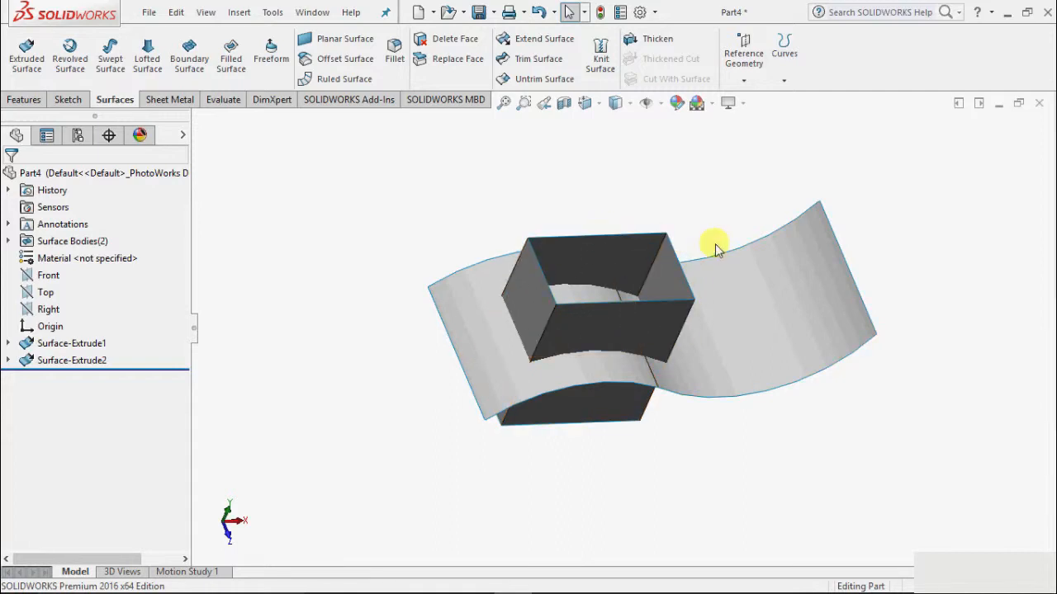
{"action": "scroll", "coordinate": [959, 212], "scroll_direction": "down", "scroll_amount": 1}
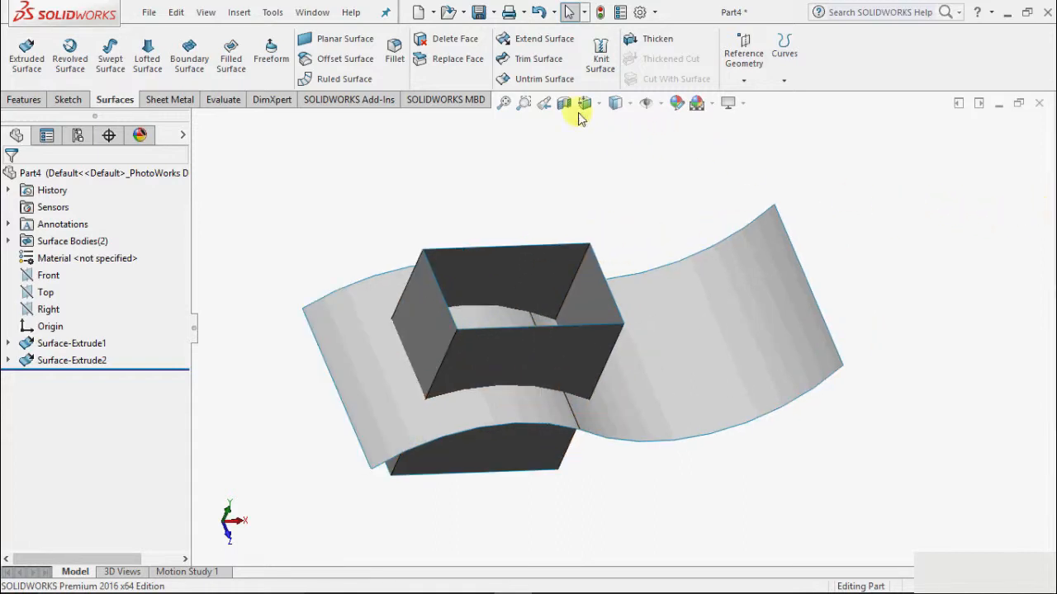
{"action": "left_click", "coordinate": [541, 61]}
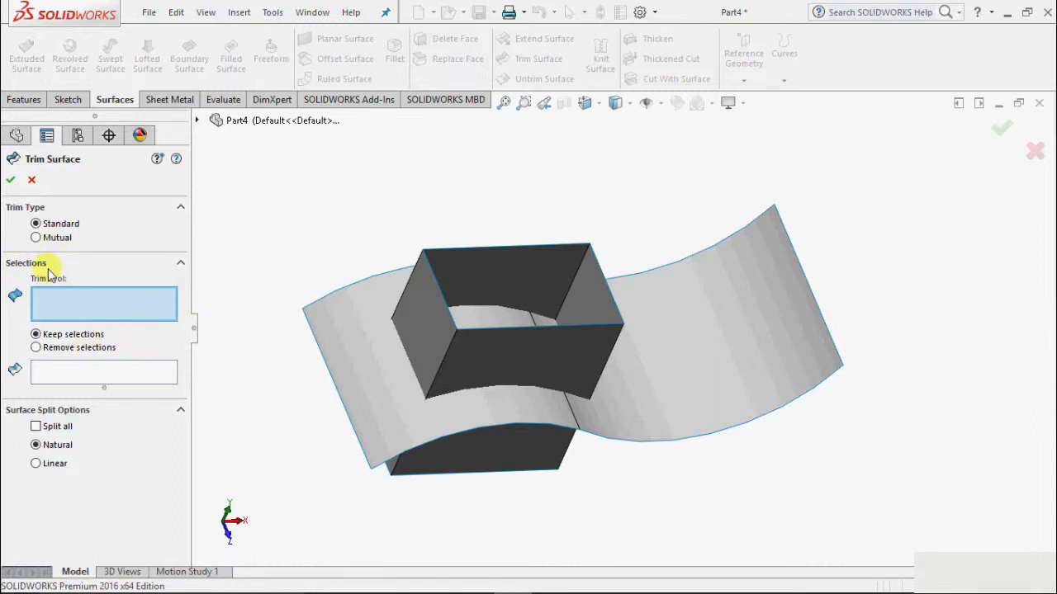
{"action": "left_click", "coordinate": [437, 333]}
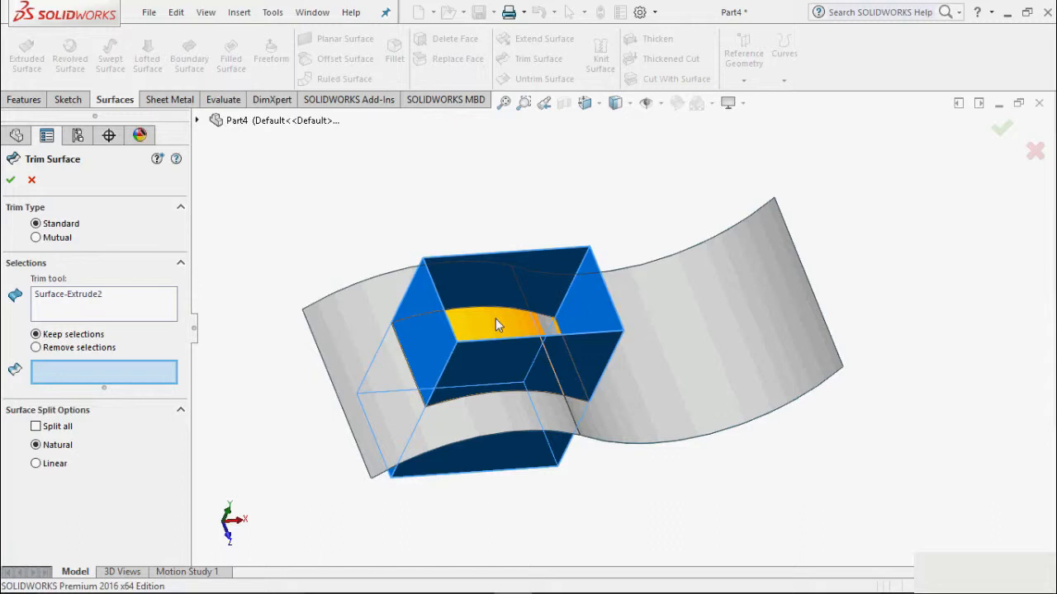
{"action": "left_click", "coordinate": [759, 316]}
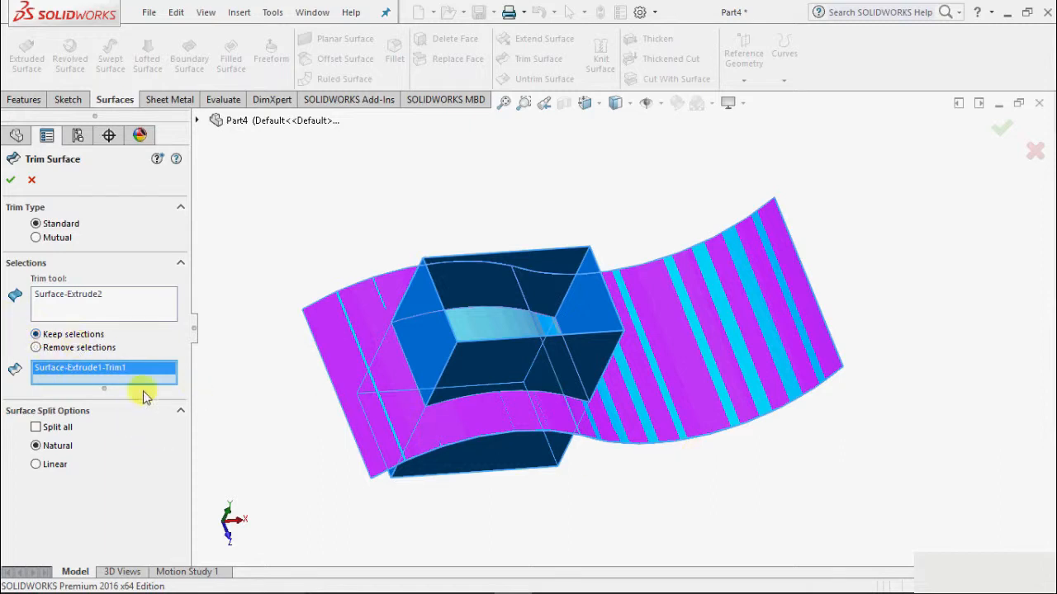
{"action": "left_click", "coordinate": [11, 179]}
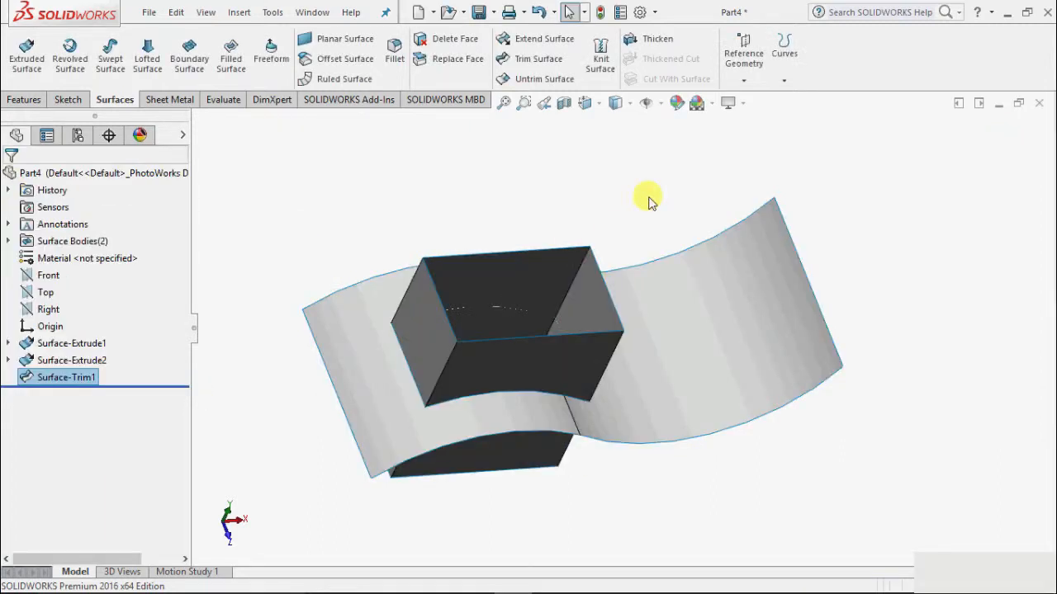
Edit the surface trim to use Remove selections, so the portion of the wavy surface outside the rectangle is cut away.
{"action": "left_click", "coordinate": [677, 163]}
{"action": "middle_click_drag", "start_coordinate": [677, 163], "coordinate": [612, 240]}
{"action": "middle_click_drag", "start_coordinate": [529, 149], "coordinate": [542, 180]}
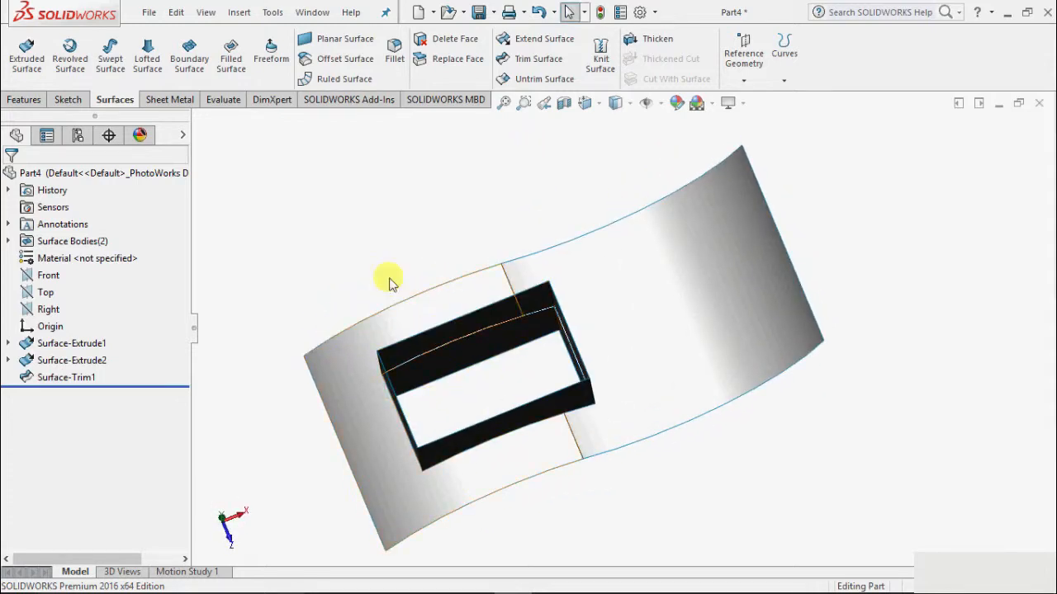
{"action": "scroll", "coordinate": [342, 232], "scroll_direction": "up", "scroll_amount": 2}
{"action": "key", "text": "Up"}
{"action": "scroll", "coordinate": [780, 257], "scroll_direction": "down", "scroll_amount": 1}
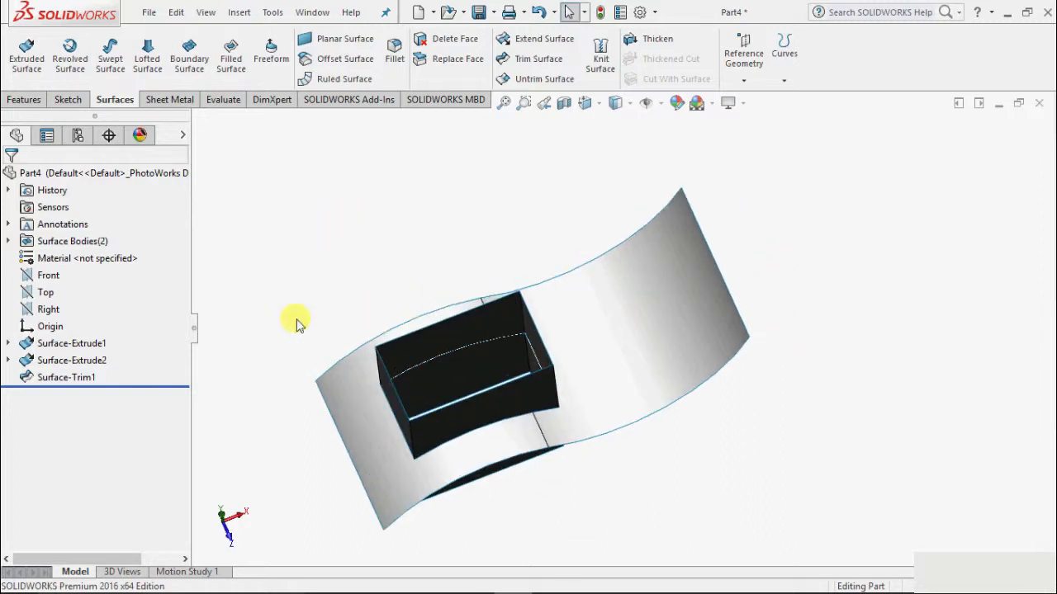
{"action": "left_click", "coordinate": [68, 377]}
{"action": "left_click", "coordinate": [78, 331]}
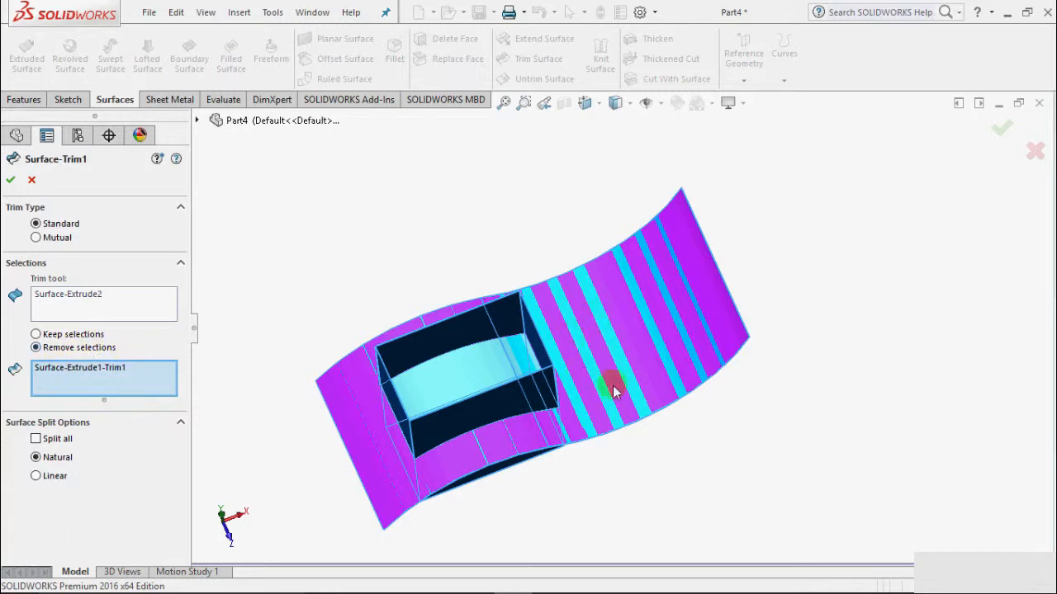
{"action": "left_click", "coordinate": [13, 180]}
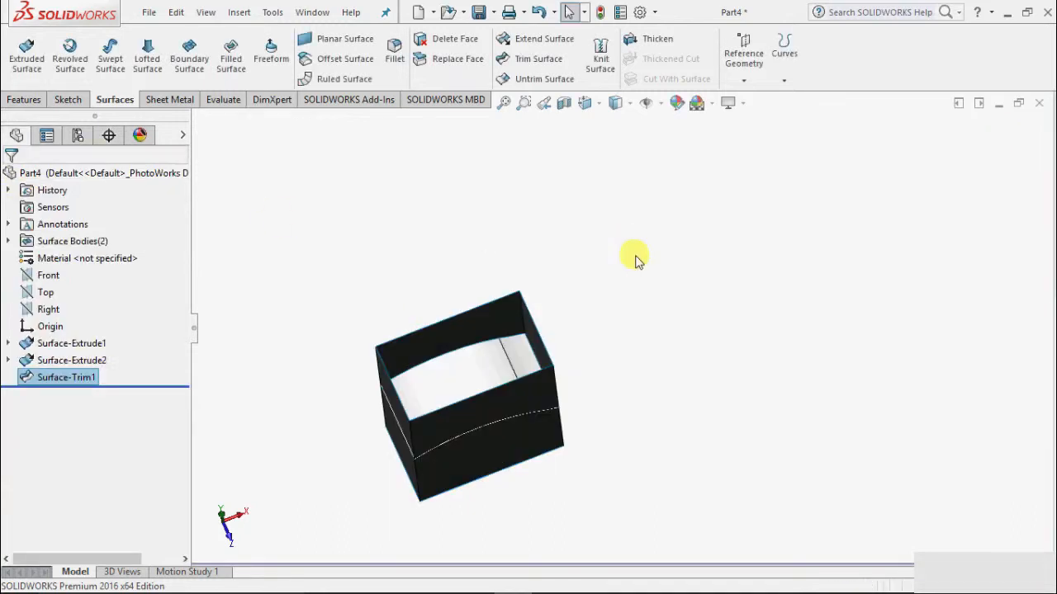
{"action": "middle_click_drag", "start_coordinate": [711, 351], "coordinate": [698, 236]}
Edit the trim again, clear the pieces to remove and choose the wavy surface's portion inside the rectangular surface instead.
{"action": "left_click", "coordinate": [50, 377]}
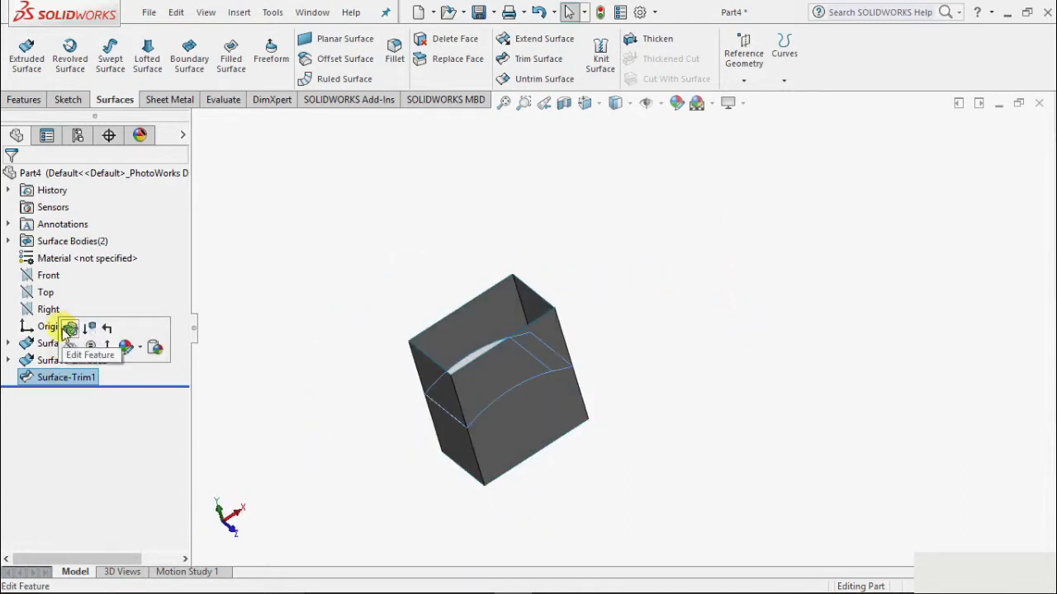
{"action": "left_click", "coordinate": [70, 327]}
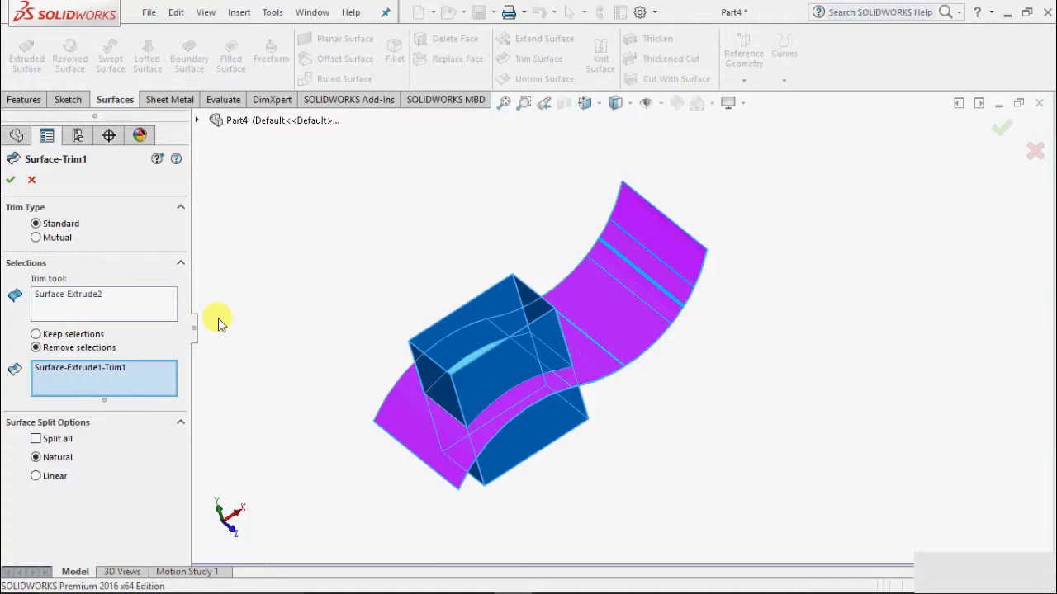
{"action": "middle_click_drag", "start_coordinate": [361, 286], "coordinate": [365, 301]}
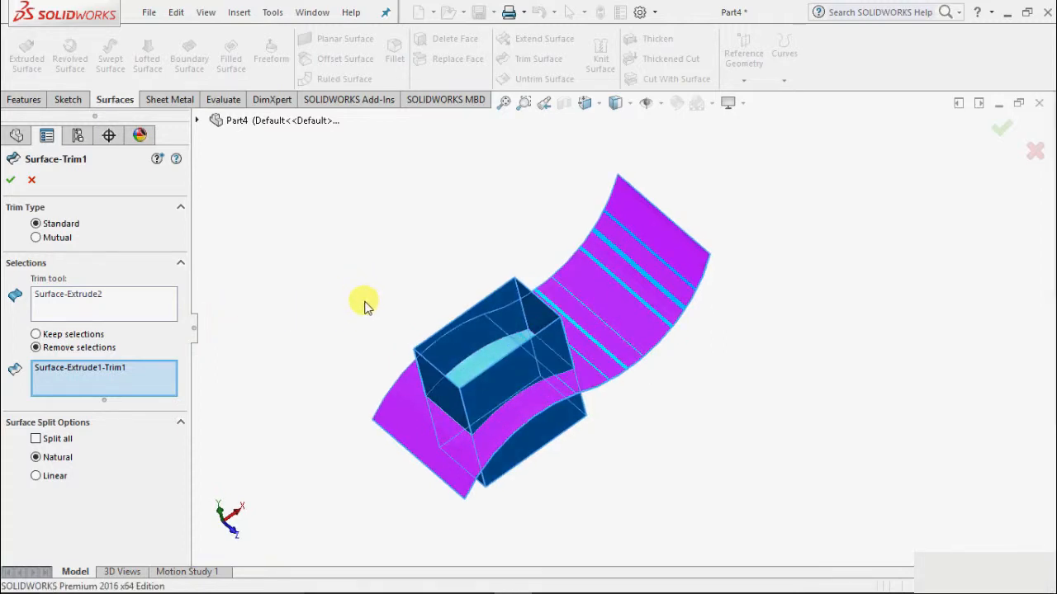
{"action": "right_click", "coordinate": [123, 380]}
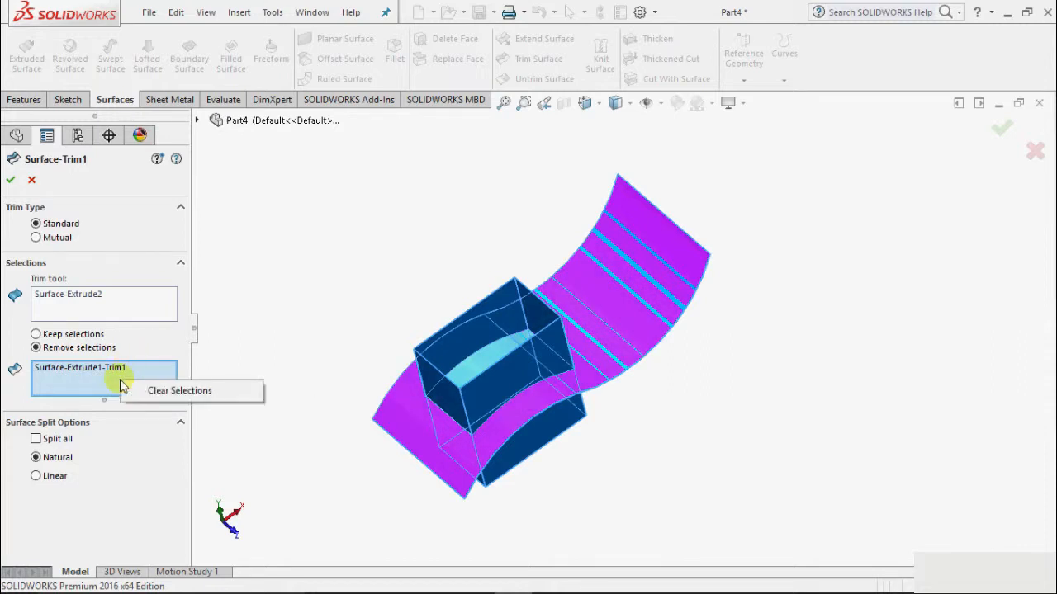
{"action": "left_click", "coordinate": [178, 391]}
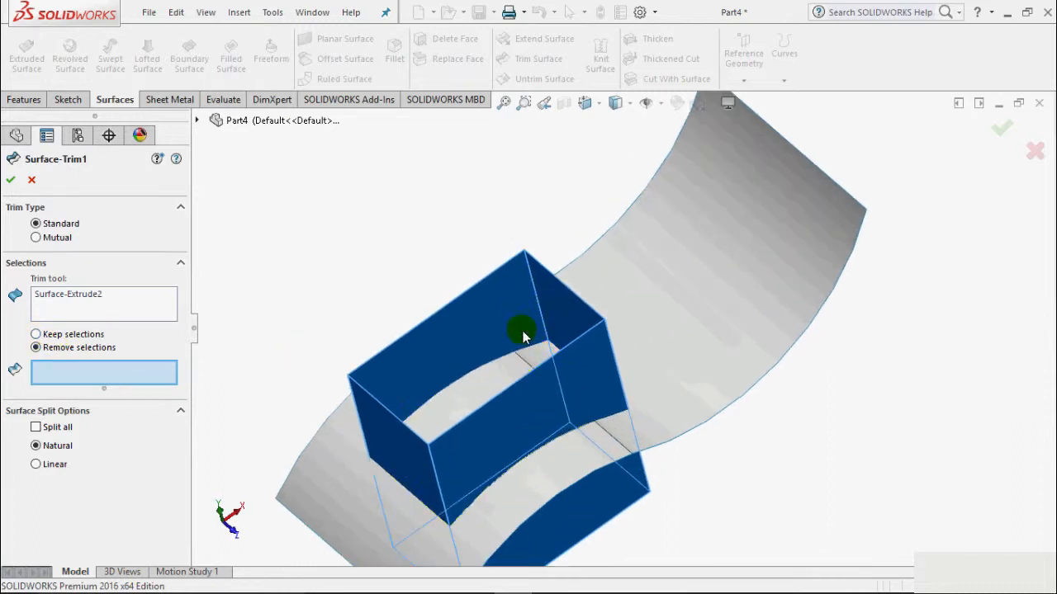
{"action": "scroll", "coordinate": [513, 318], "scroll_direction": "down", "scroll_amount": 2}
{"action": "left_click", "coordinate": [497, 388]}
{"action": "scroll", "coordinate": [497, 365], "scroll_direction": "up", "scroll_amount": 2}
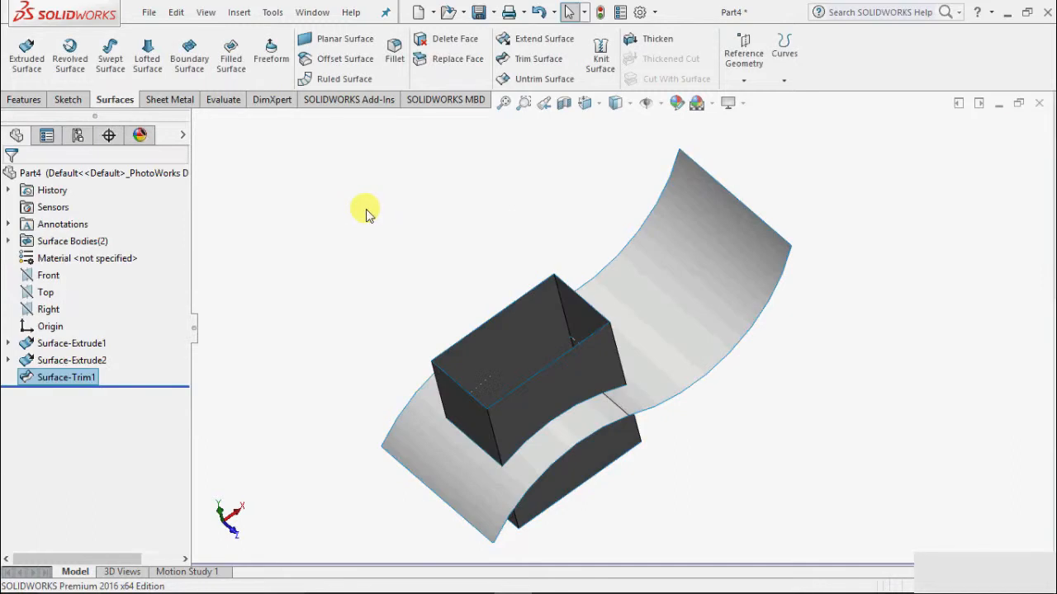
{"action": "middle_click_drag", "start_coordinate": [361, 212], "coordinate": [338, 196]}
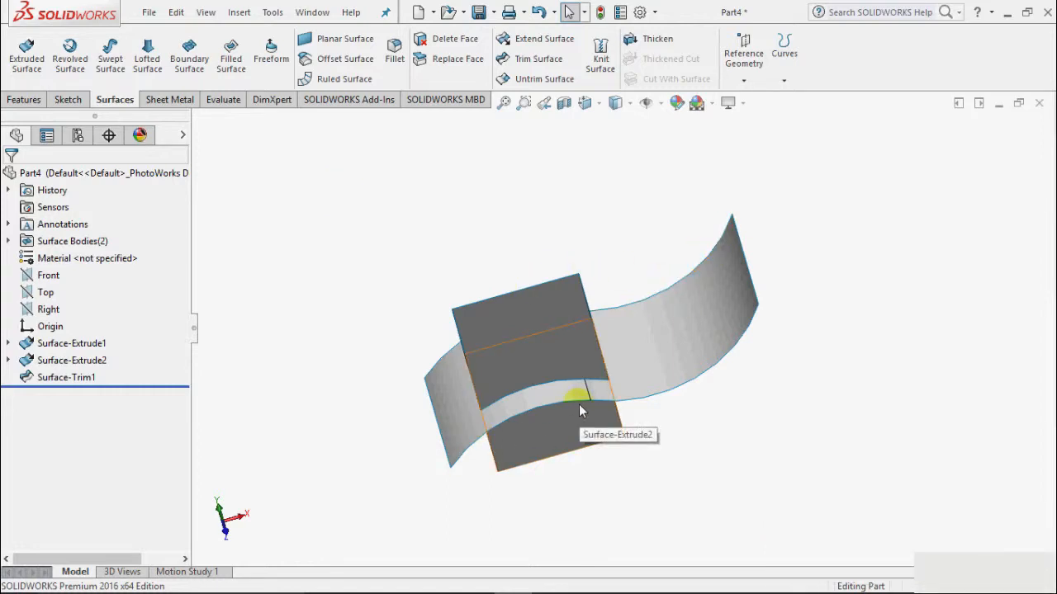
Reopen the surface trim, clear its trim tool and use the wavy surface as the trim tool.
{"action": "left_click", "coordinate": [78, 375]}
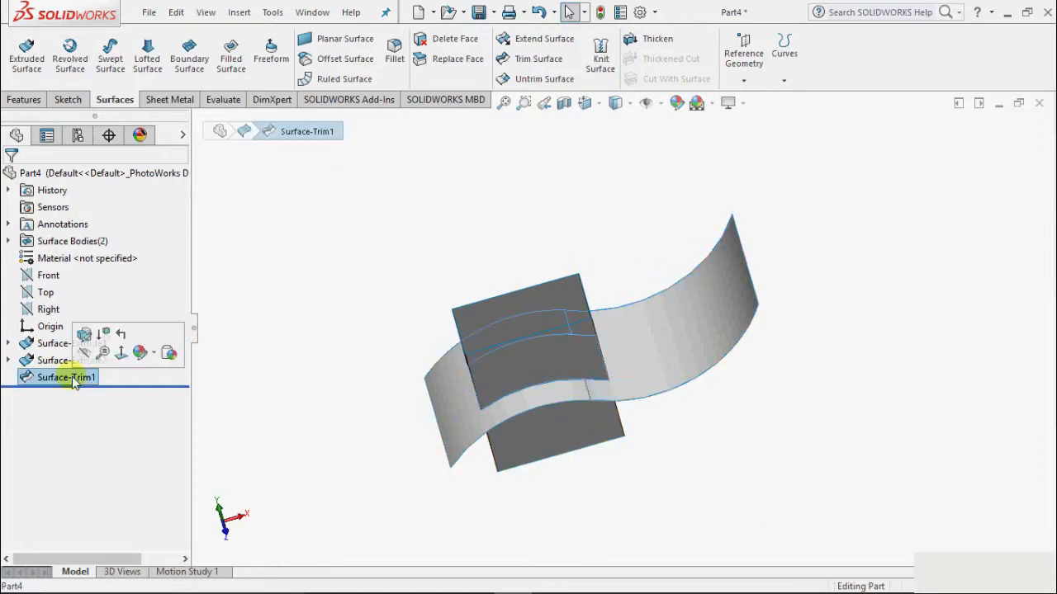
{"action": "left_click", "coordinate": [85, 334]}
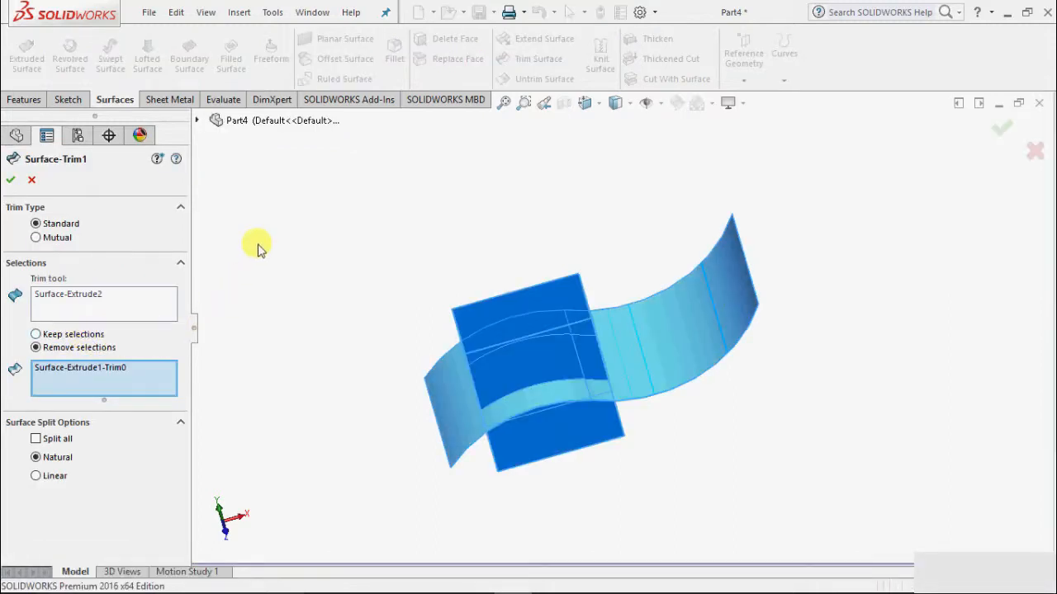
{"action": "left_click", "coordinate": [91, 299]}
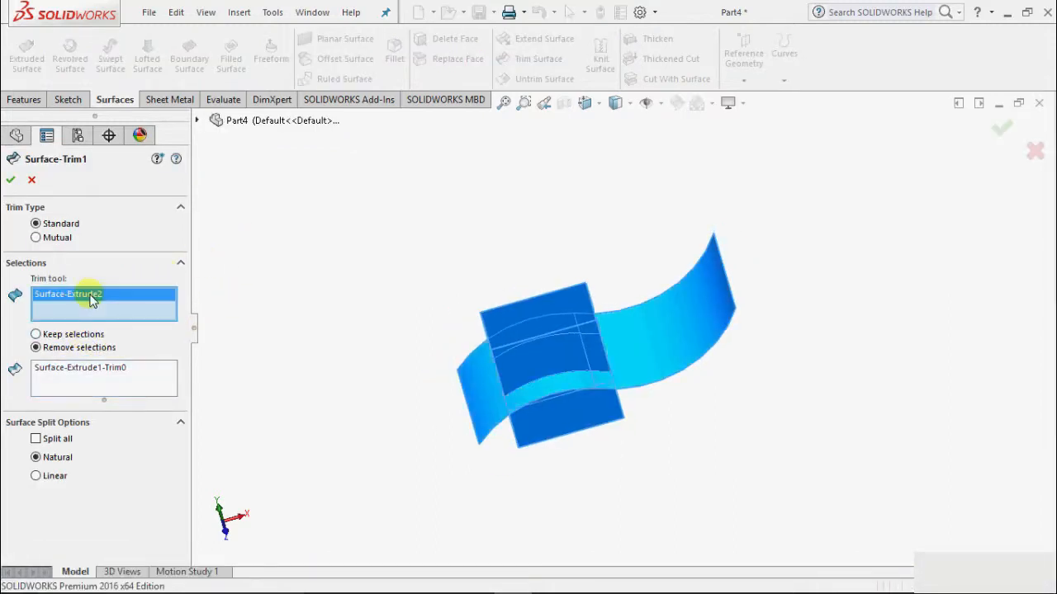
{"action": "right_click", "coordinate": [91, 299]}
{"action": "left_click", "coordinate": [153, 305]}
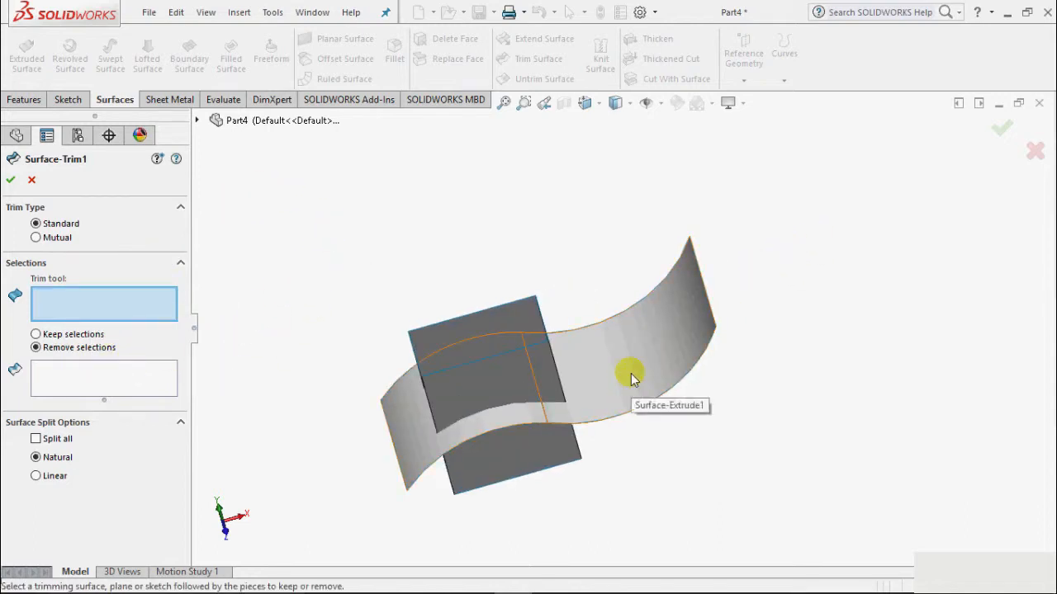
{"action": "left_click", "coordinate": [631, 374]}
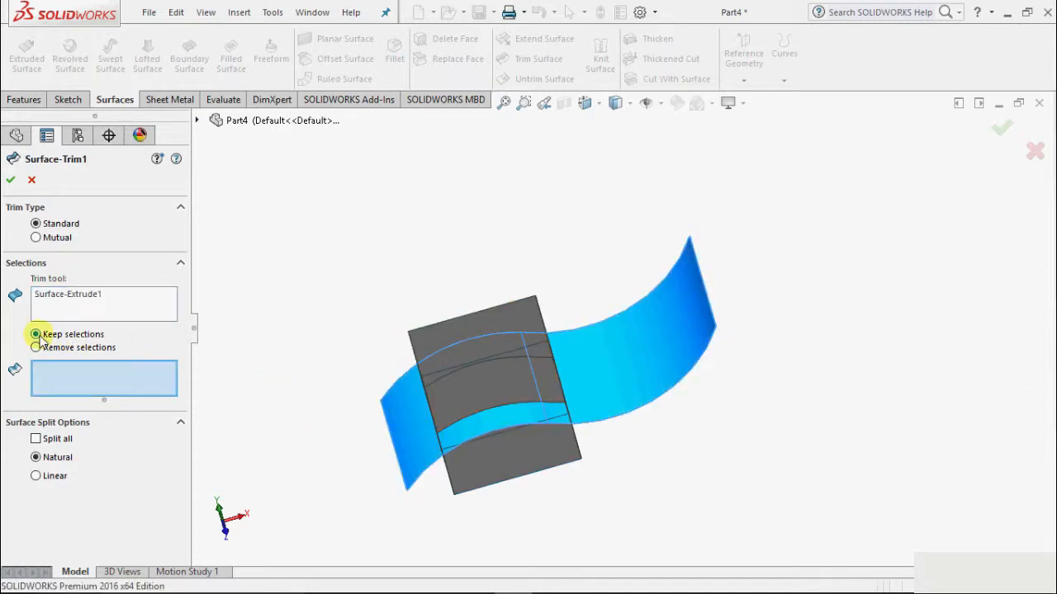
Set the trim to Keep selections and keep the portion of the rectangular surface above the wavy surface.
{"action": "middle_click_drag", "start_coordinate": [799, 459], "coordinate": [858, 402]}
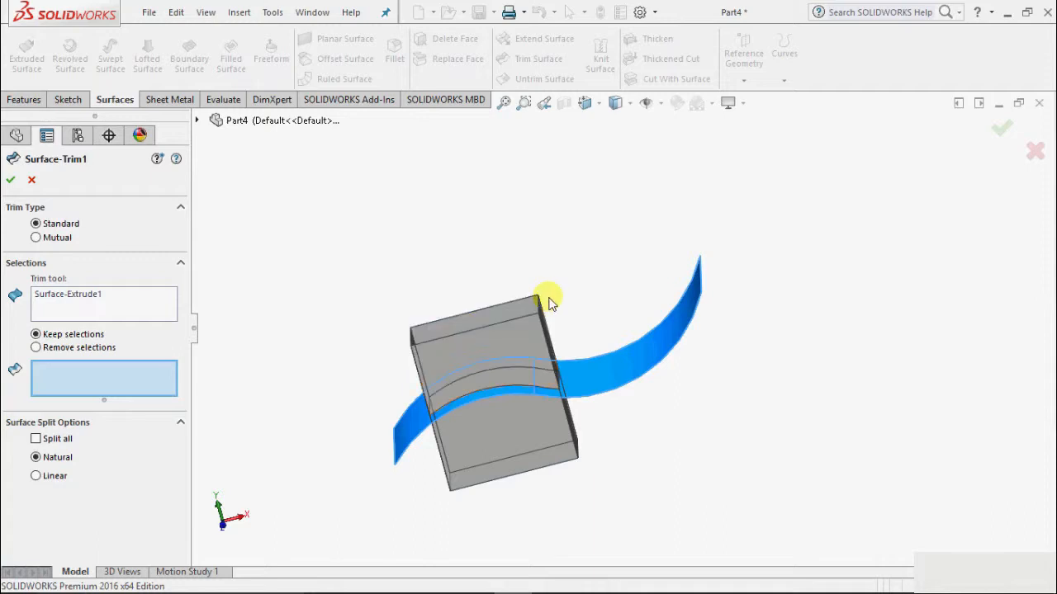
{"action": "scroll", "coordinate": [547, 303], "scroll_direction": "down", "scroll_amount": 2}
{"action": "middle_click_drag", "start_coordinate": [488, 354], "coordinate": [487, 468]}
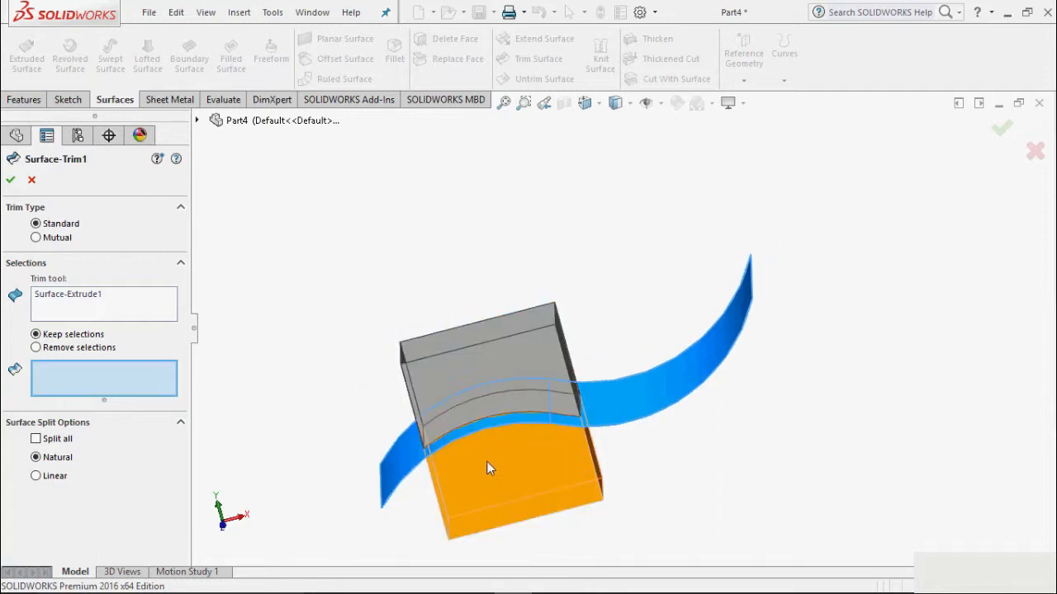
{"action": "left_click", "coordinate": [59, 333]}
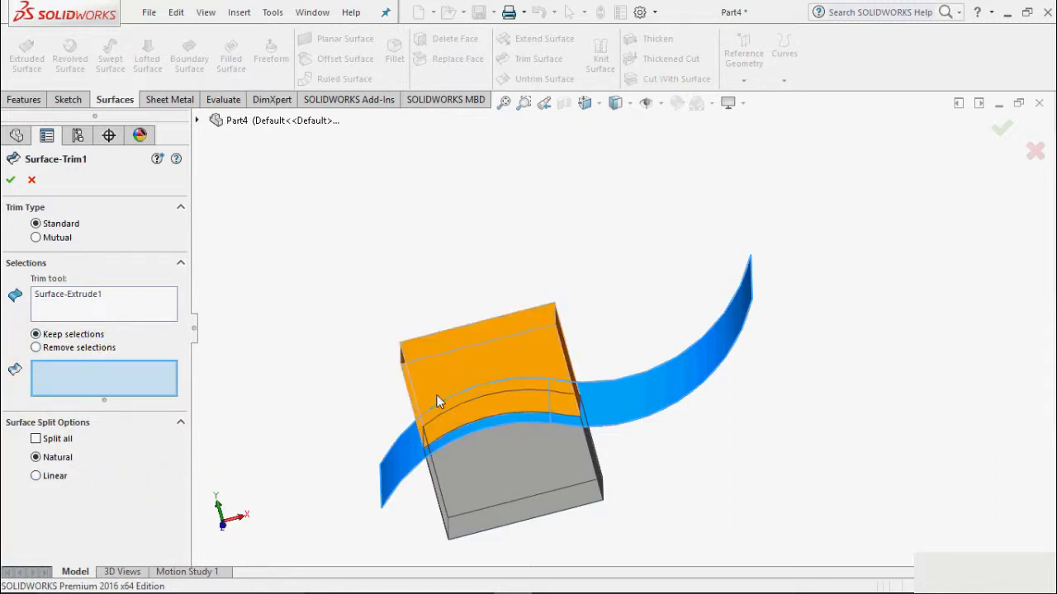
{"action": "left_click", "coordinate": [443, 369]}
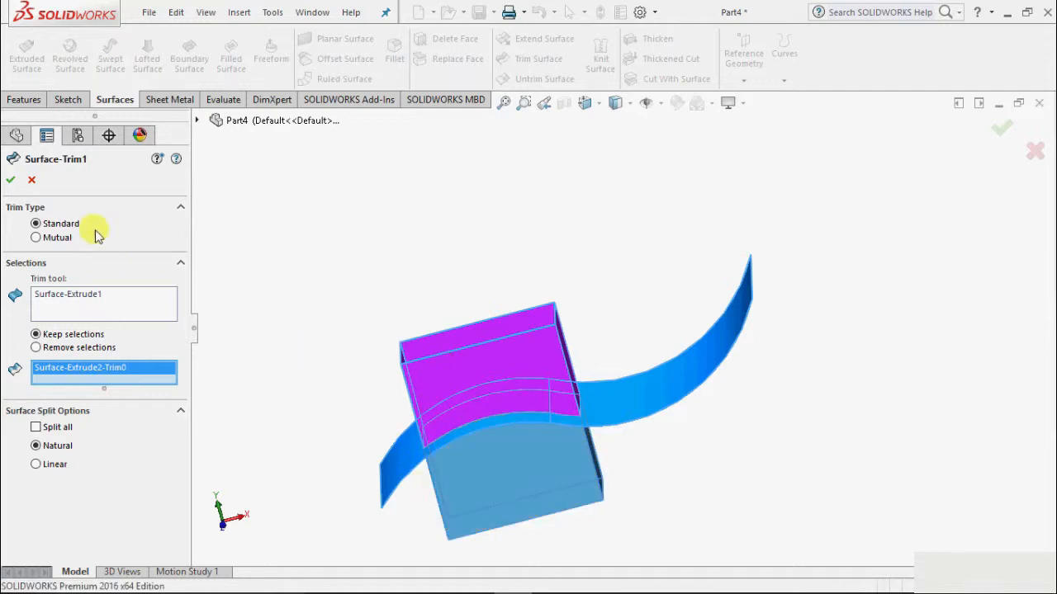
{"action": "left_click", "coordinate": [10, 180]}
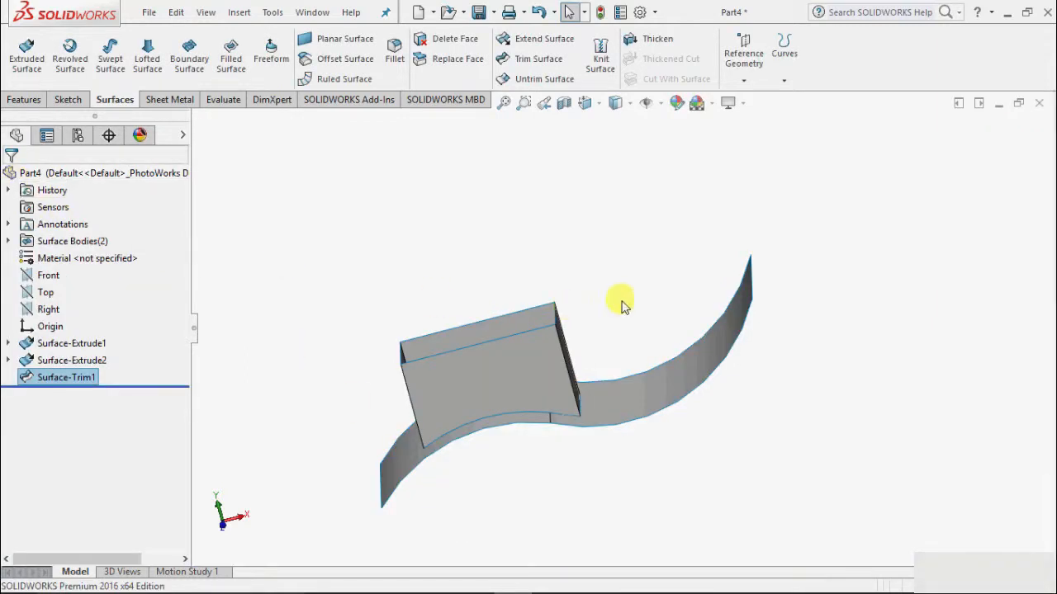
{"action": "middle_click_drag", "start_coordinate": [834, 357], "coordinate": [597, 290]}
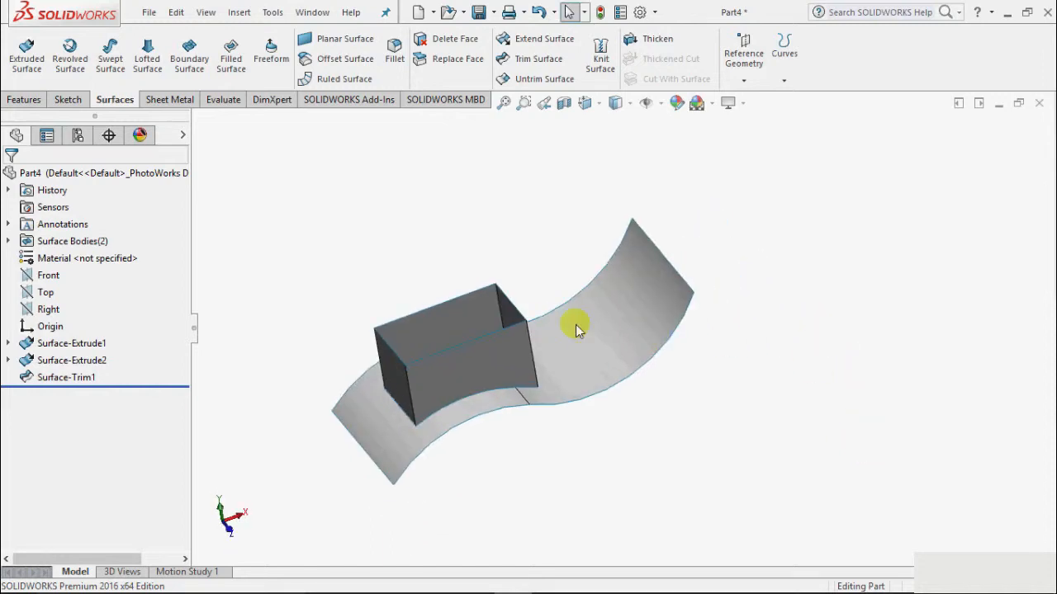
Edit the trim to use Remove selections, cutting away the rectangular surface's portion above the wavy surface.
{"action": "left_click", "coordinate": [76, 380]}
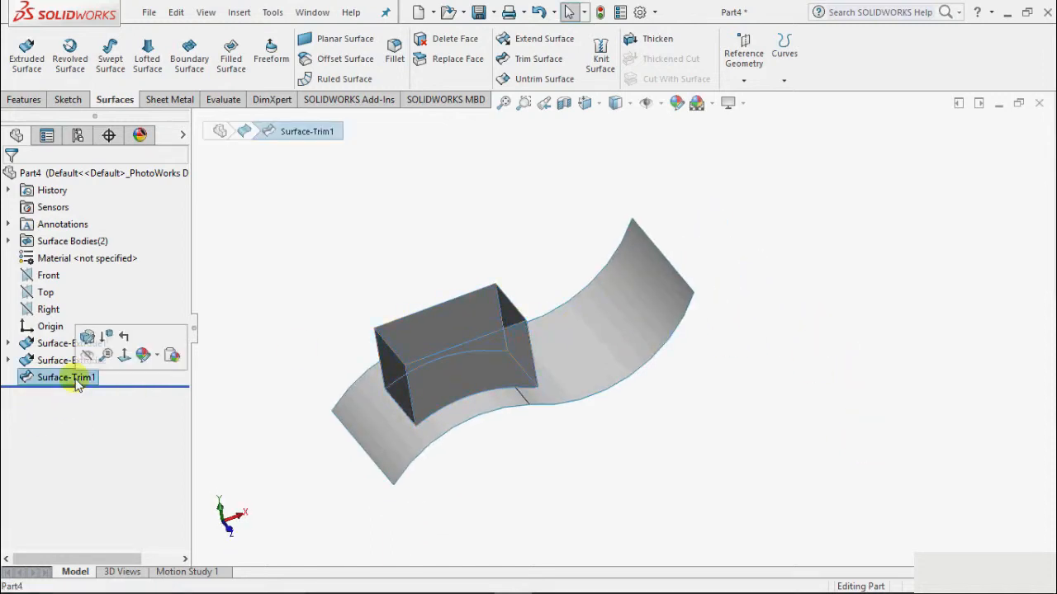
{"action": "left_click", "coordinate": [83, 336]}
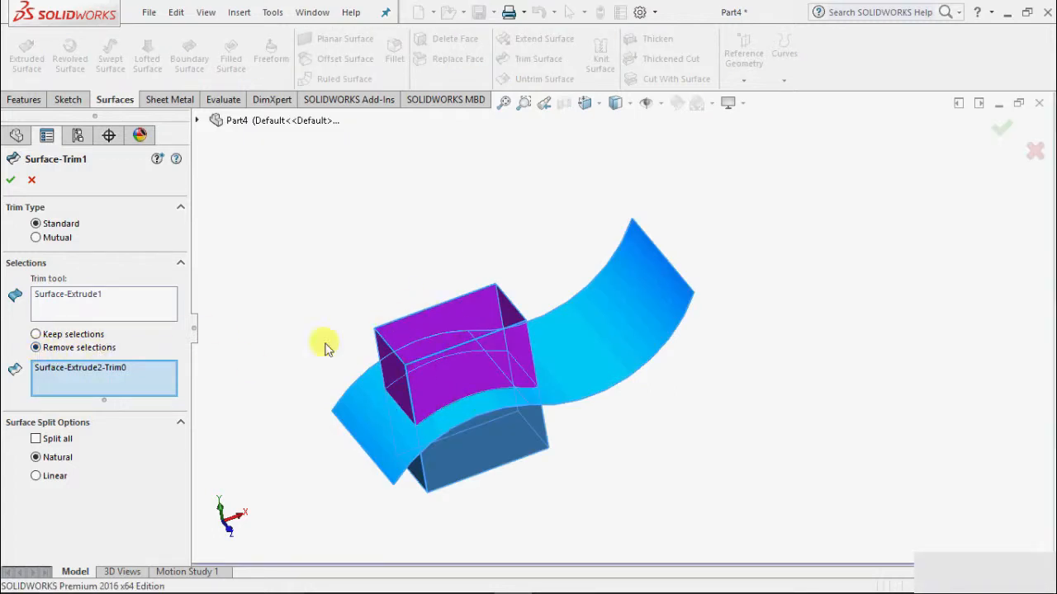
{"action": "left_click", "coordinate": [11, 181]}
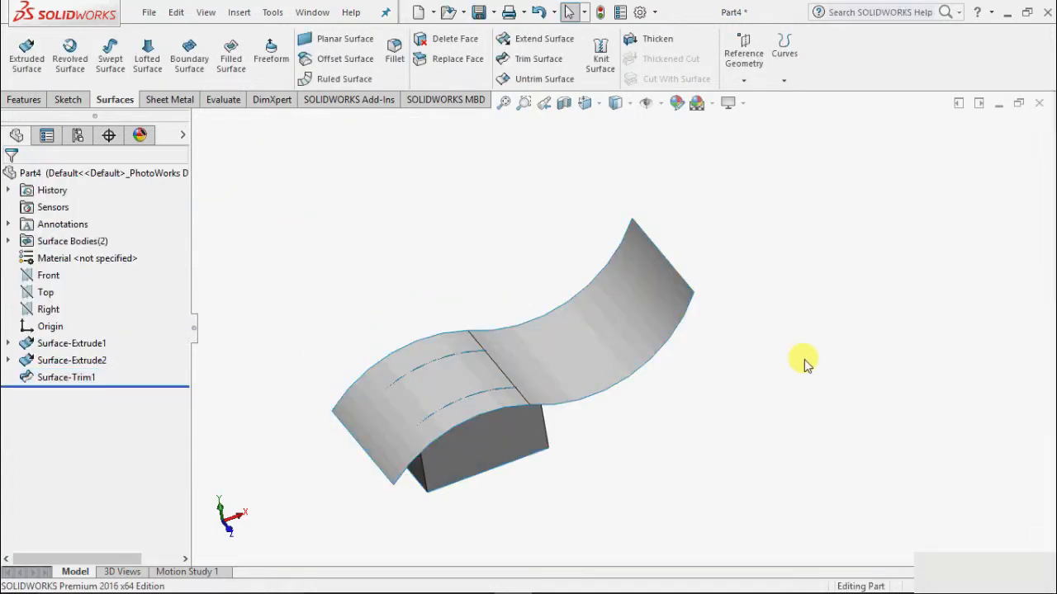
{"action": "middle_click_drag", "start_coordinate": [805, 361], "coordinate": [773, 444]}
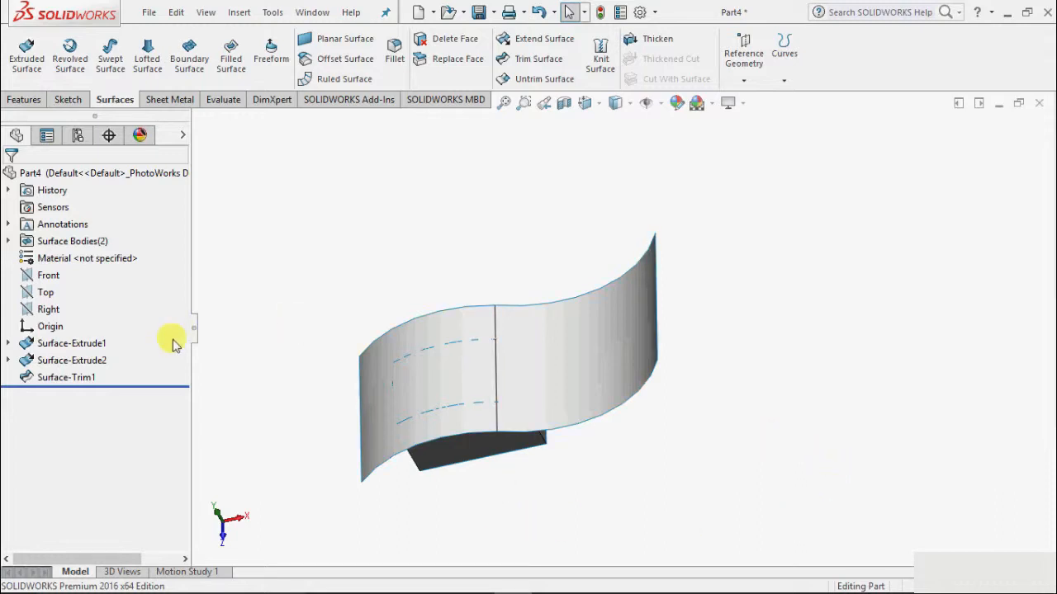
Reopen the surface trim, clear its trim tool and use the rectangular surface as the trim tool.
{"action": "left_click", "coordinate": [66, 377]}
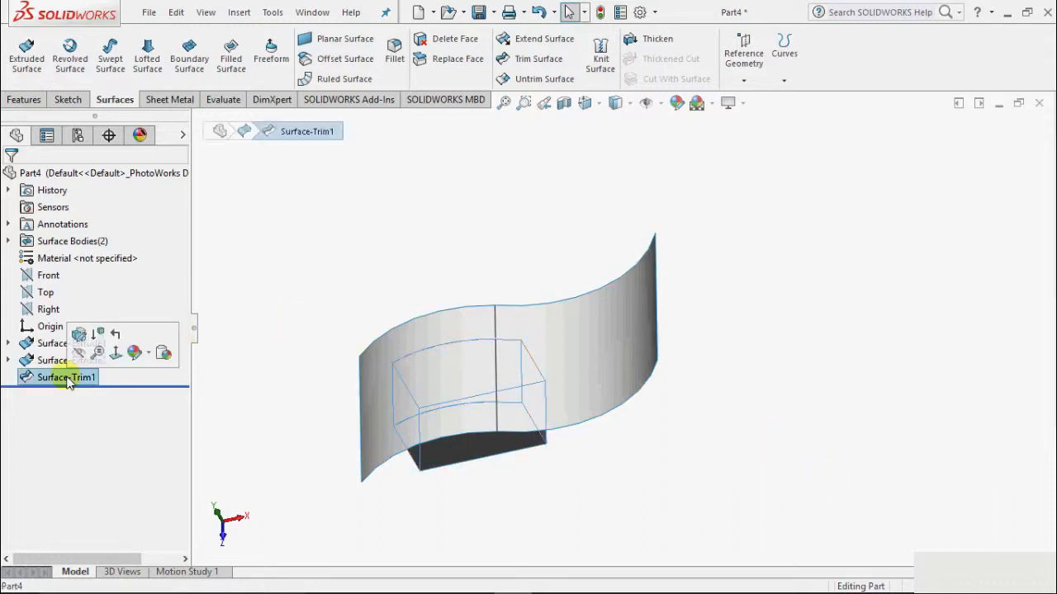
{"action": "left_click", "coordinate": [78, 335]}
{"action": "left_click", "coordinate": [74, 297]}
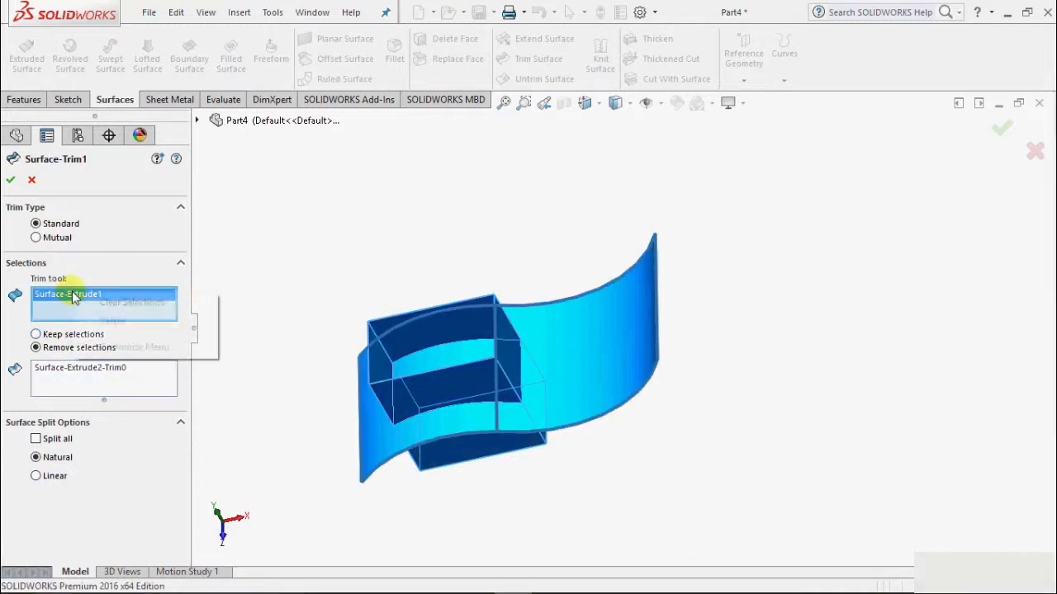
{"action": "right_click", "coordinate": [78, 297]}
{"action": "left_click", "coordinate": [120, 304]}
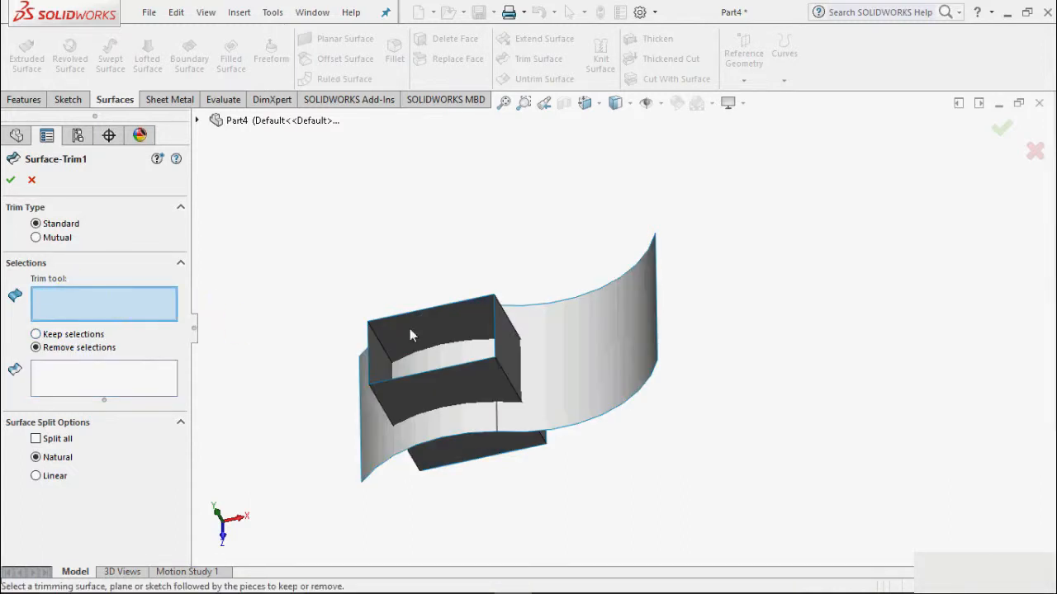
{"action": "left_click", "coordinate": [498, 349]}
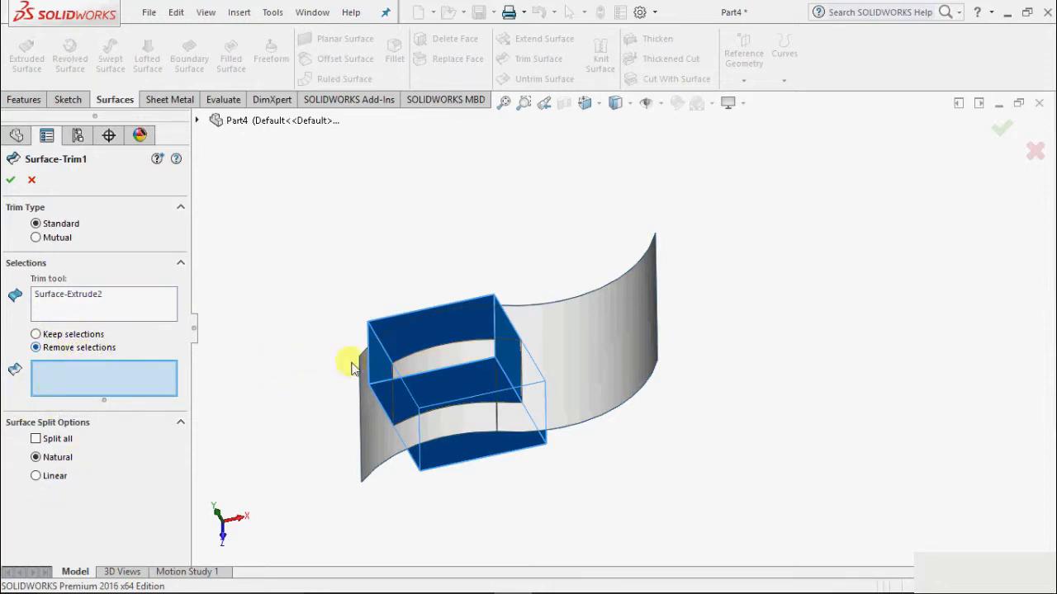
Remove the wavy surface's portion inside the rectangular surface, finish the trim and inspect the opening.
{"action": "left_click", "coordinate": [440, 361]}
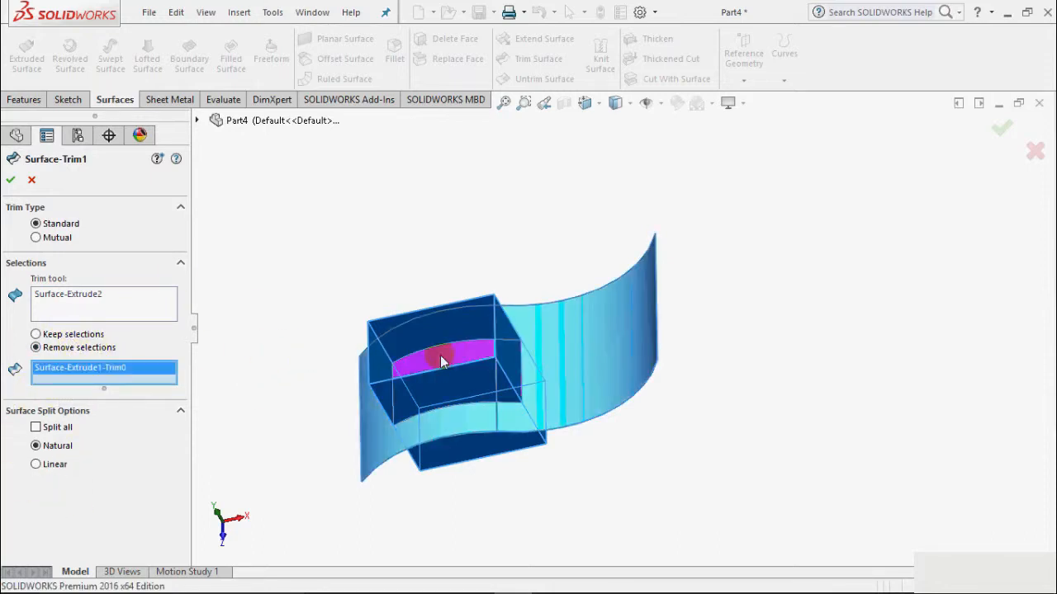
{"action": "left_click", "coordinate": [10, 179]}
{"action": "middle_click_drag", "start_coordinate": [795, 388], "coordinate": [815, 291]}
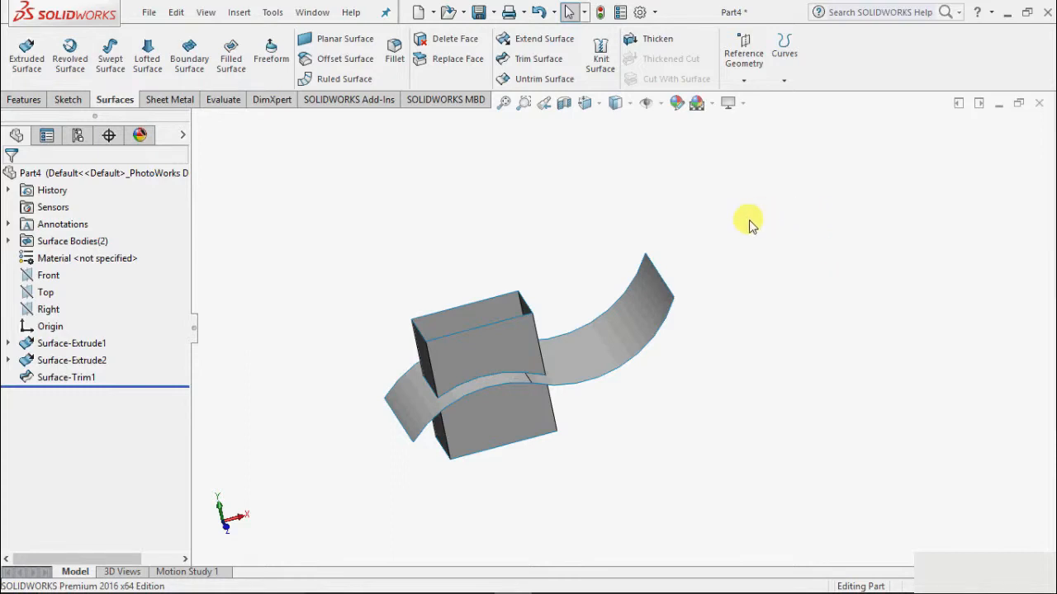
{"action": "middle_click_drag", "start_coordinate": [750, 223], "coordinate": [745, 321]}
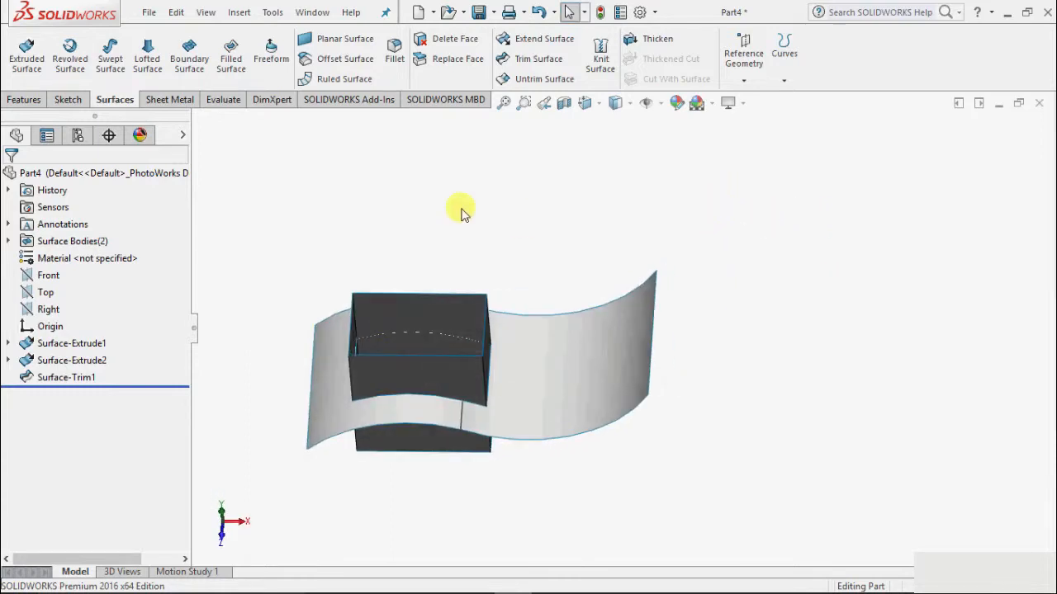
{"action": "key", "text": "z"}
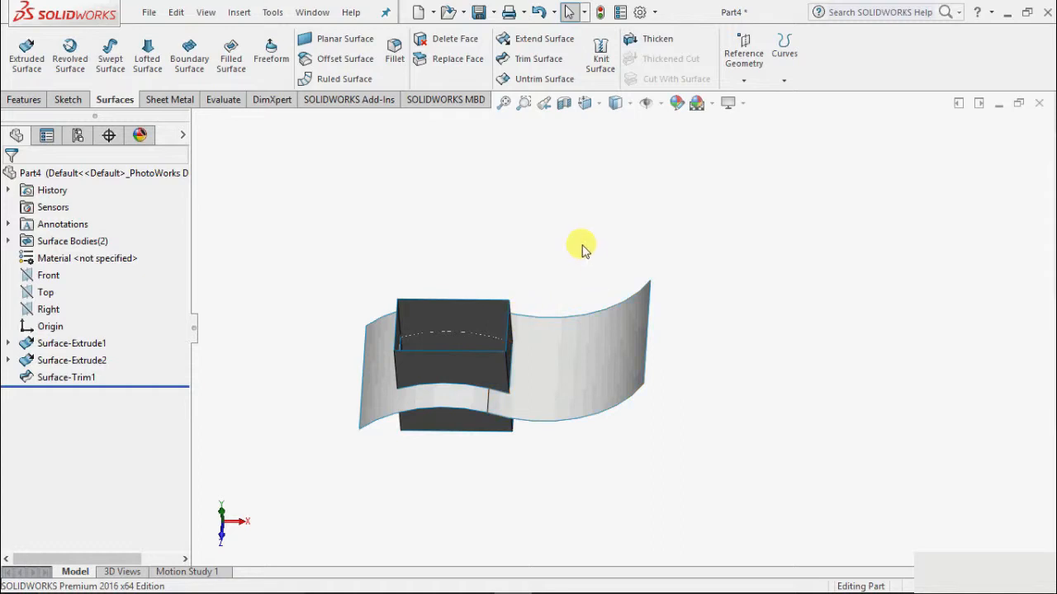
{"action": "scroll", "coordinate": [581, 249], "scroll_direction": "down", "scroll_amount": 1}
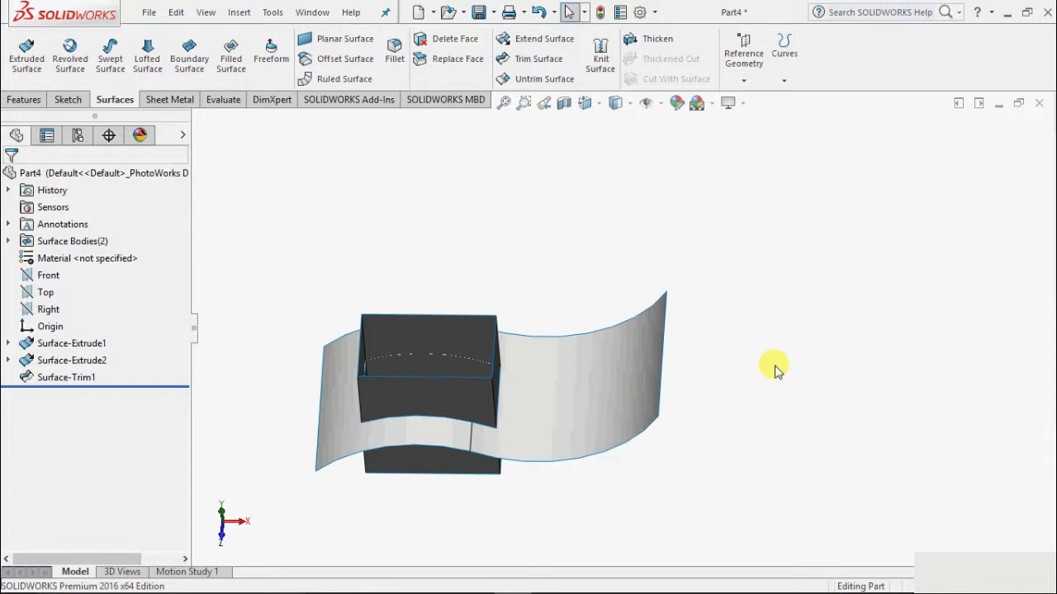
{"action": "scroll", "coordinate": [779, 363], "scroll_direction": "up", "scroll_amount": 2}
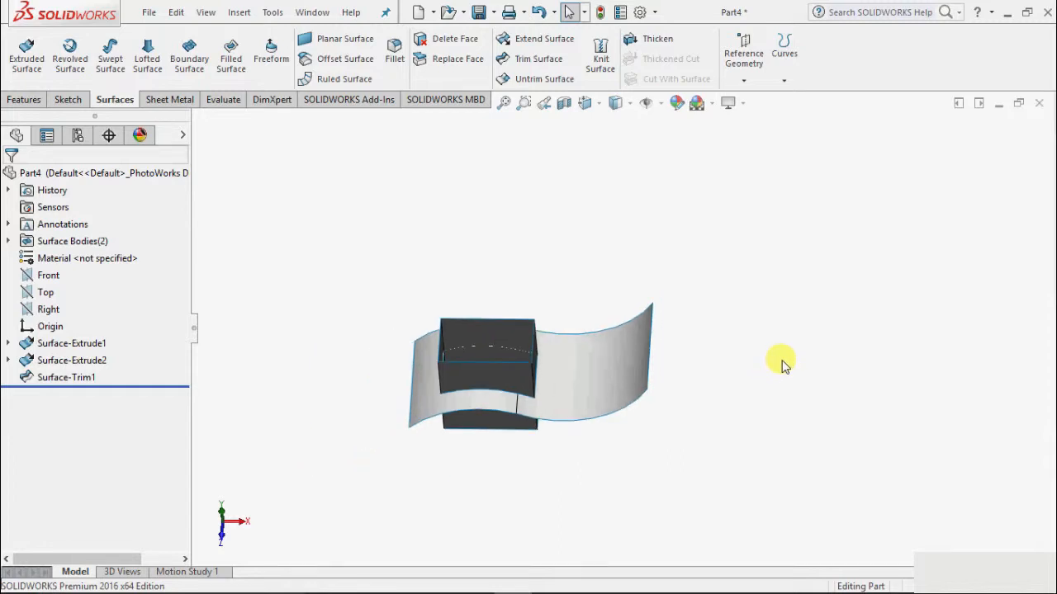
{"action": "middle_click_drag", "start_coordinate": [781, 362], "coordinate": [779, 298]}
{"action": "left_click", "coordinate": [747, 86]}
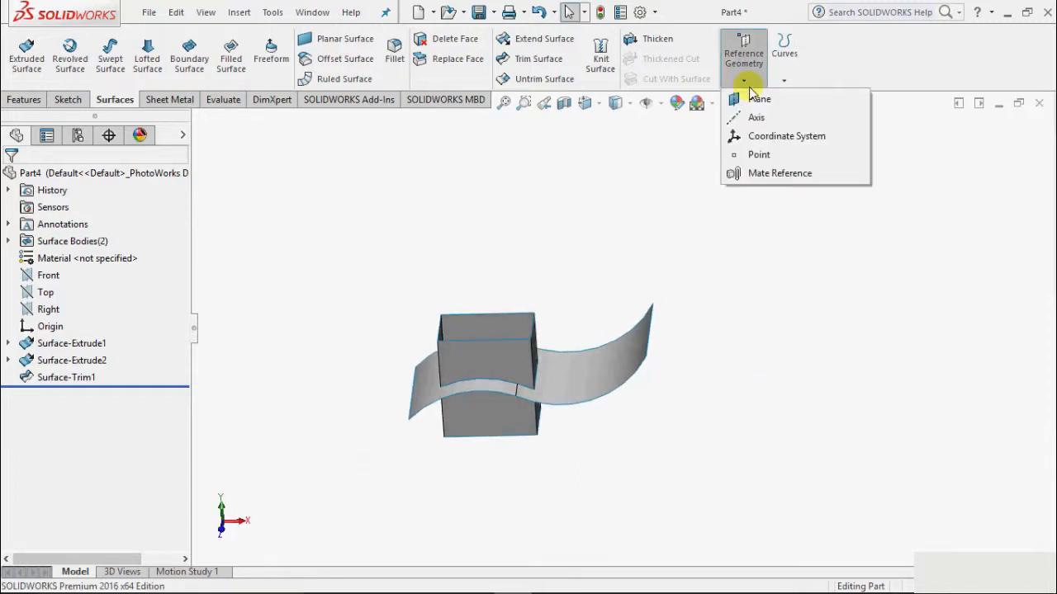
{"action": "left_click", "coordinate": [758, 100]}
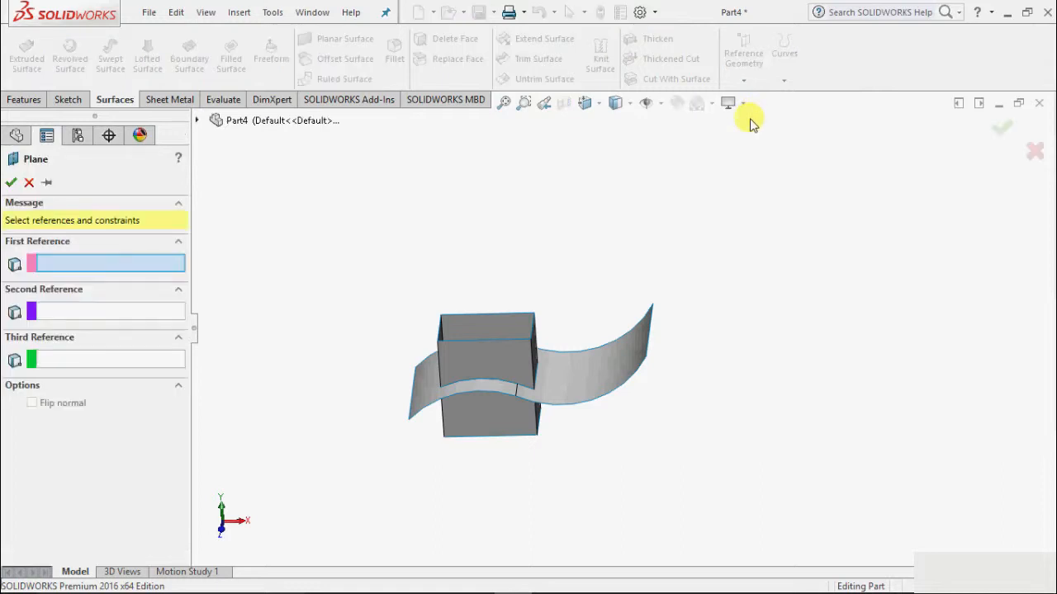
{"action": "left_click", "coordinate": [197, 121]}
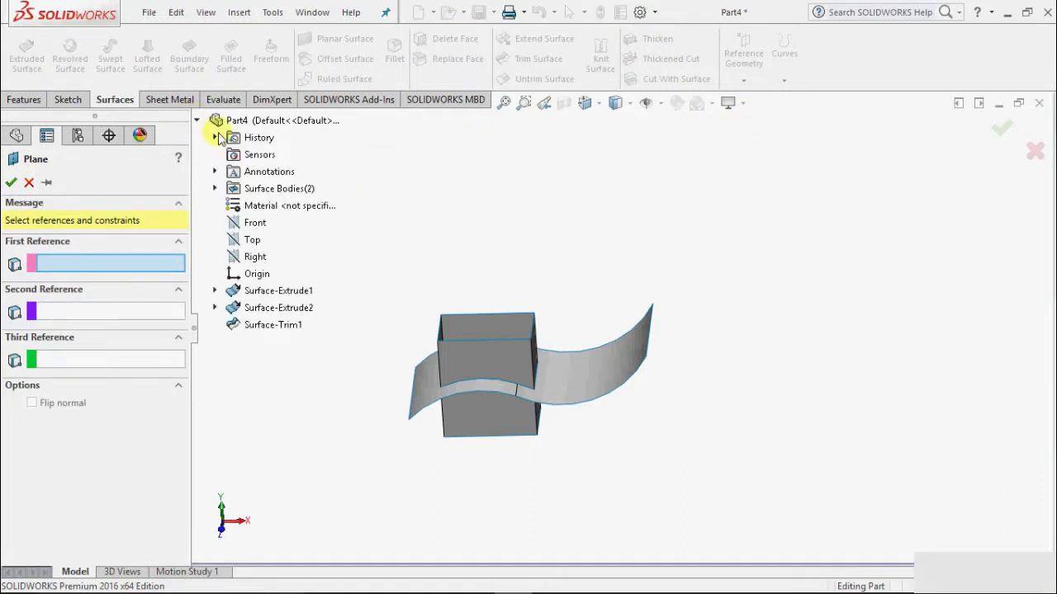
{"action": "left_click", "coordinate": [251, 241]}
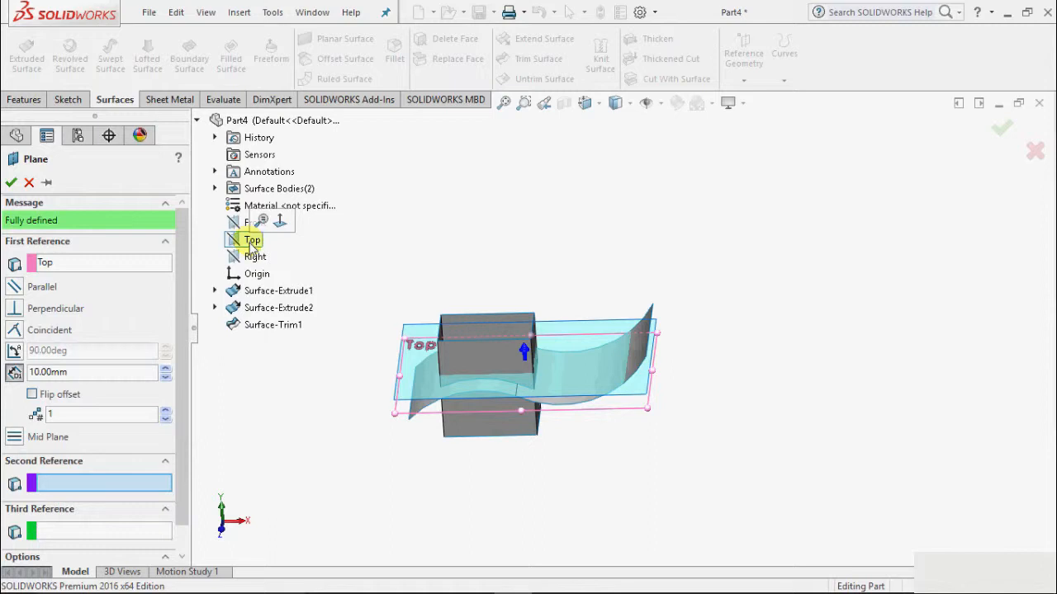
{"action": "left_click", "coordinate": [525, 364]}
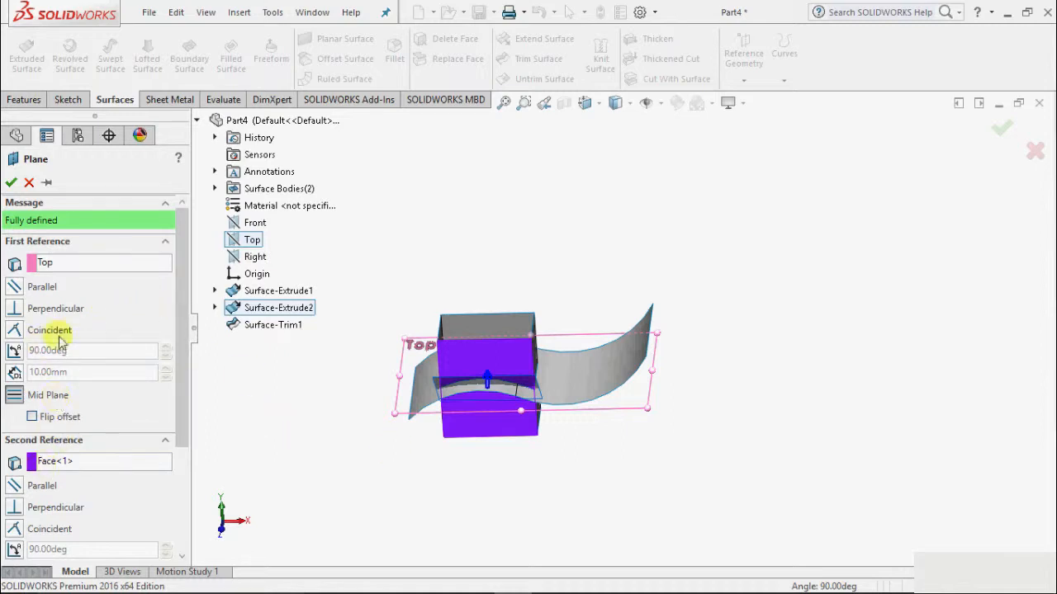
{"action": "scroll", "coordinate": [93, 445], "scroll_direction": "down", "scroll_amount": 1}
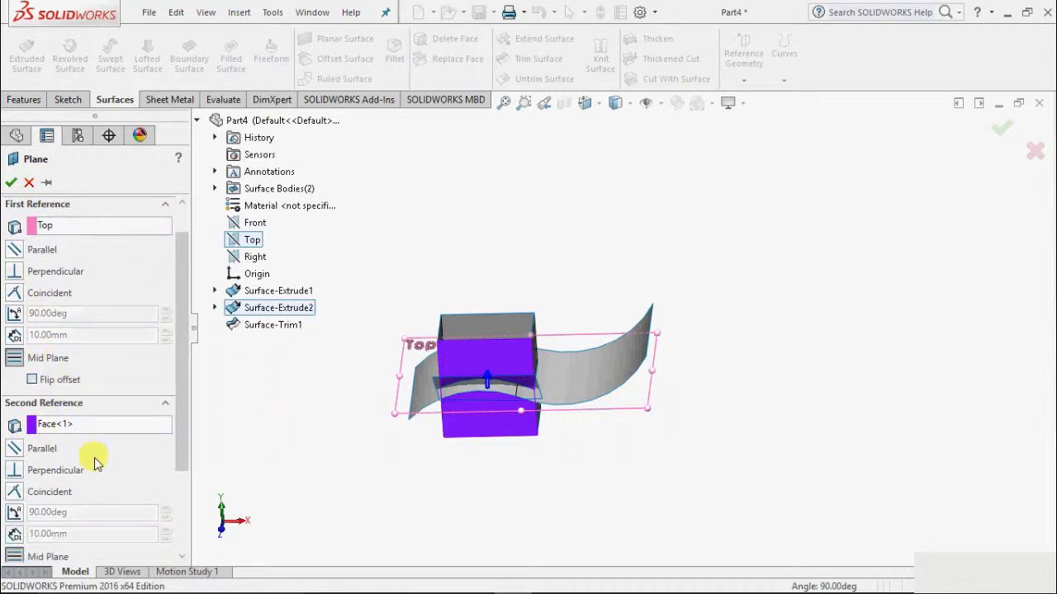
{"action": "left_click", "coordinate": [30, 185]}
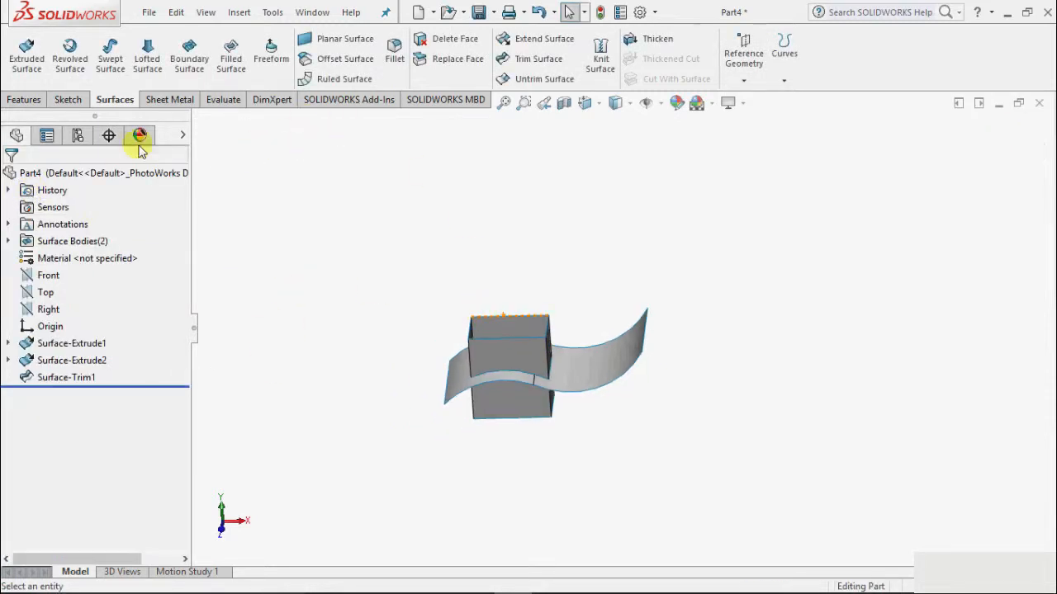
Create a reference plane offset 100 mm above the Top plane.
{"action": "left_click", "coordinate": [744, 83]}
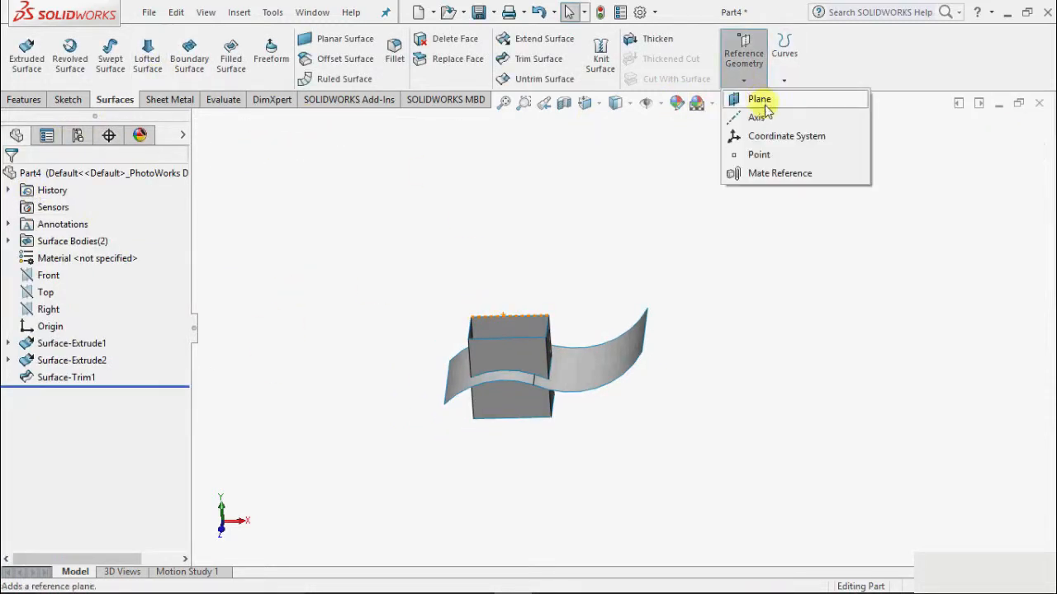
{"action": "left_click", "coordinate": [761, 102]}
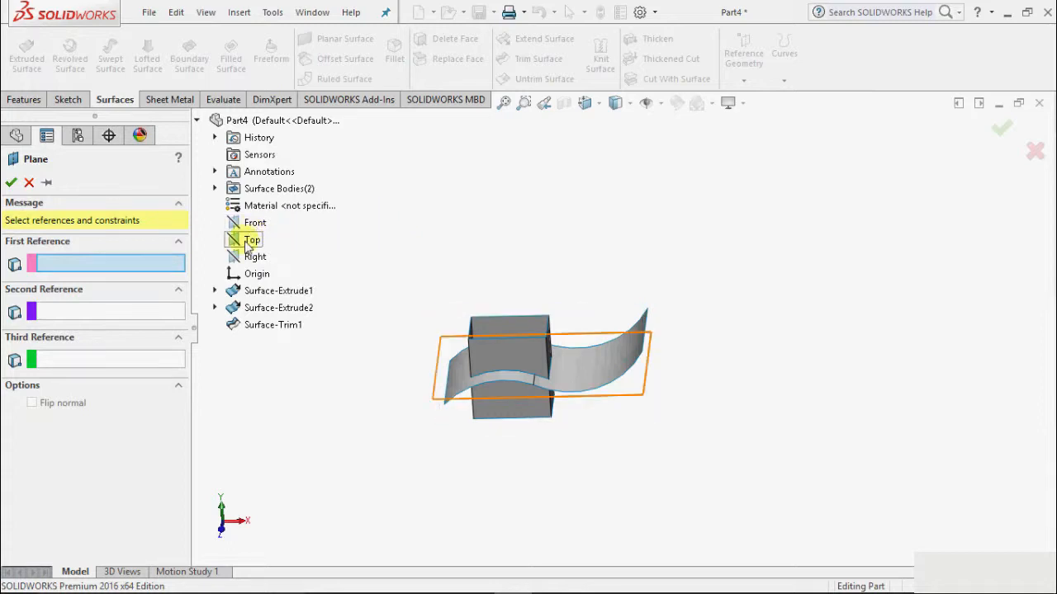
{"action": "left_click", "coordinate": [251, 239]}
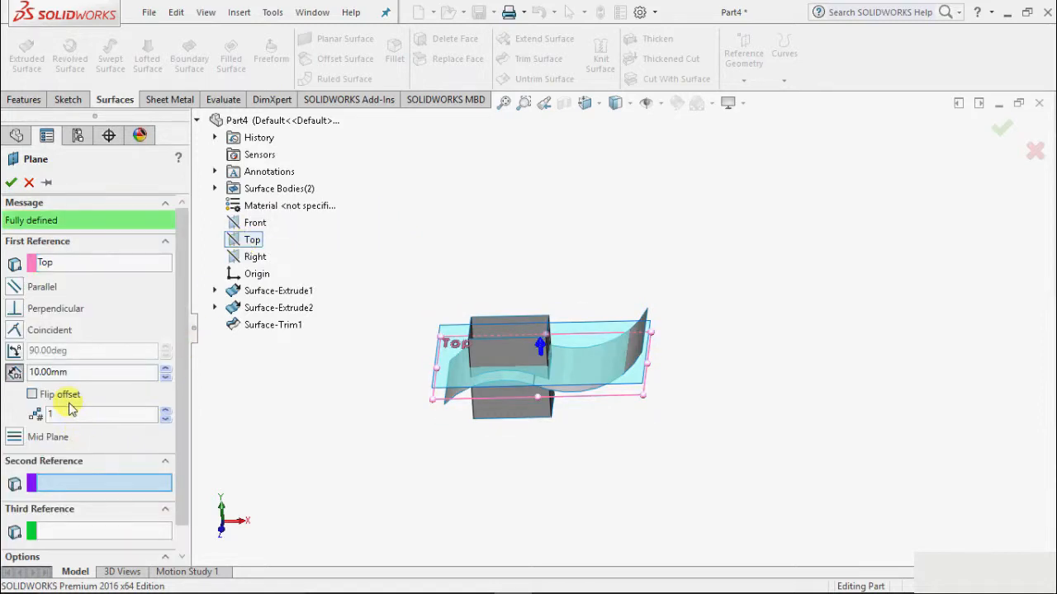
{"action": "left_click", "coordinate": [72, 373]}
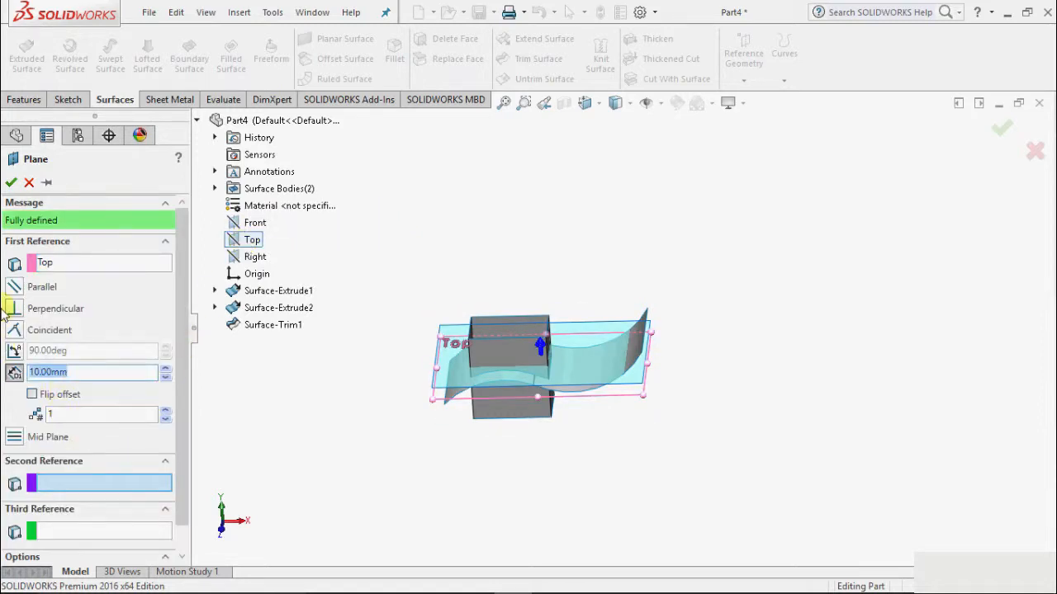
{"action": "type", "text": "100"}
{"action": "key", "text": "Return"}
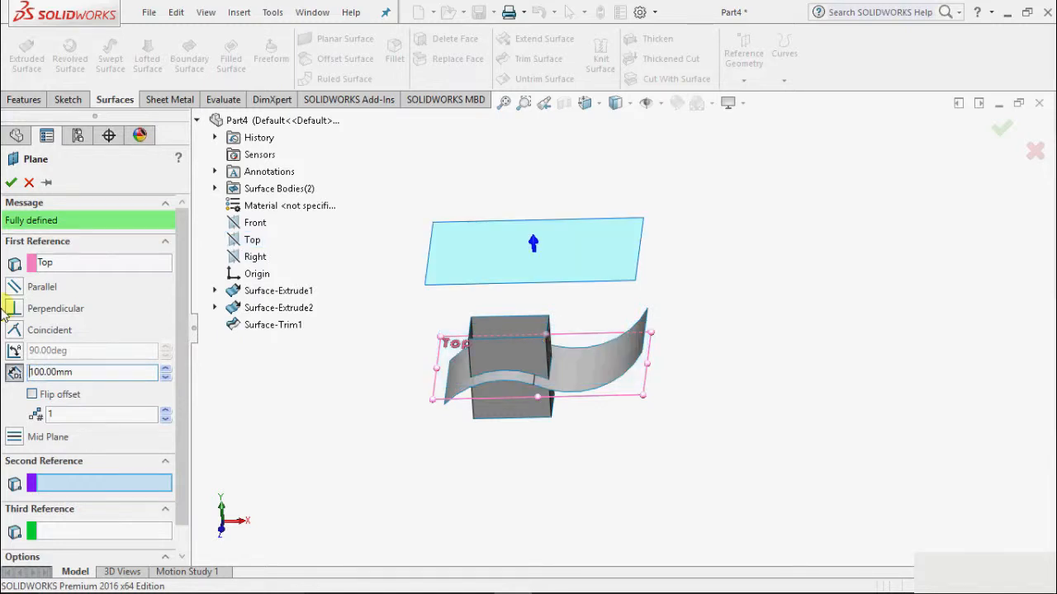
{"action": "left_click", "coordinate": [9, 182]}
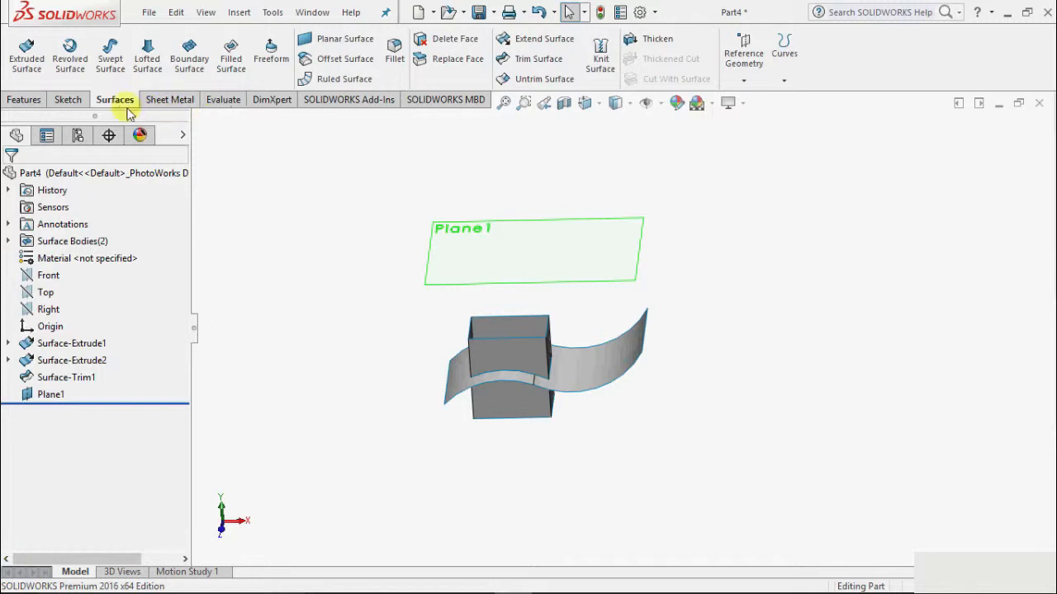
Sketch a circle of about 10 mm radius on the offset plane, centred about 52 mm from the origin along X, and exit the sketch.
{"action": "left_click", "coordinate": [68, 99]}
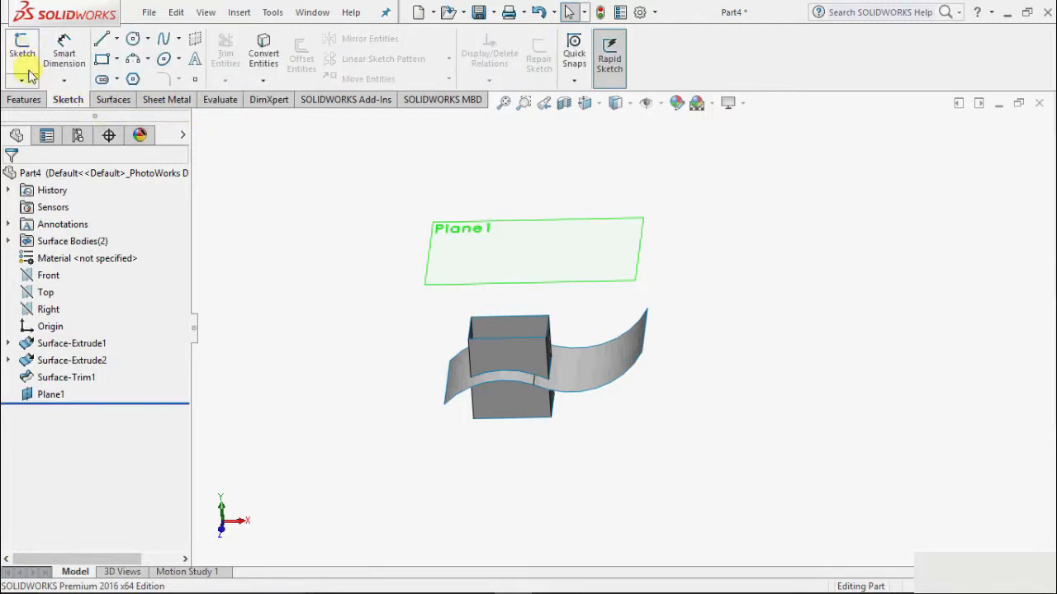
{"action": "left_click", "coordinate": [22, 46]}
{"action": "left_click", "coordinate": [536, 217]}
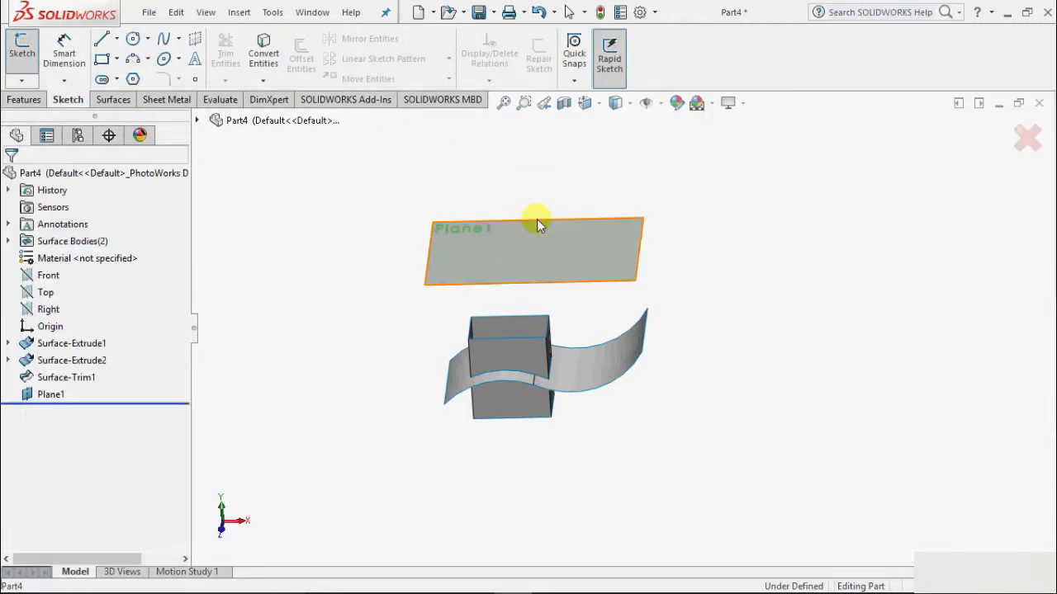
{"action": "left_click", "coordinate": [586, 103]}
{"action": "left_click", "coordinate": [653, 155]}
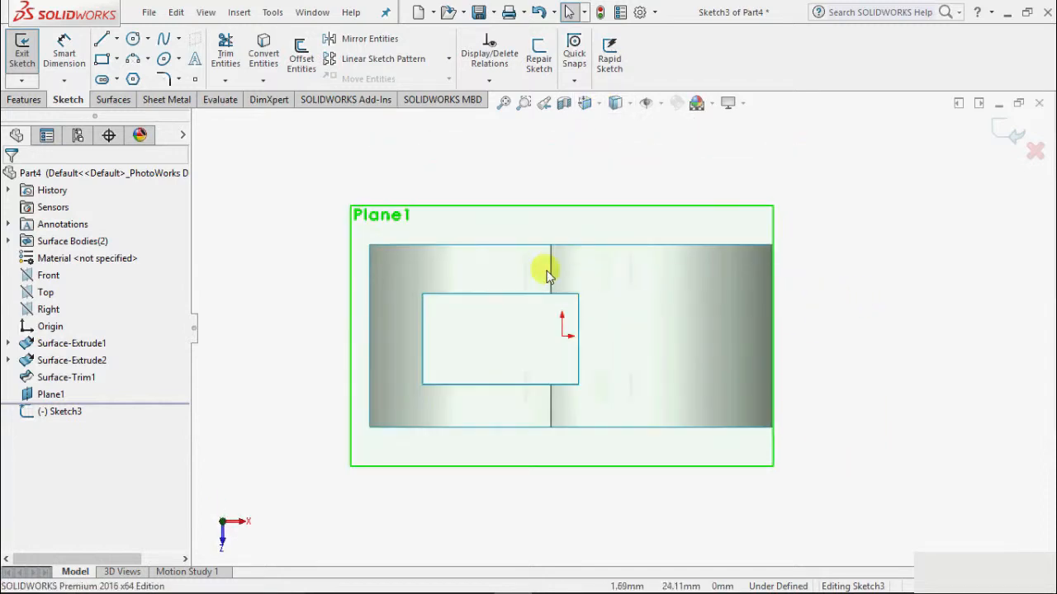
{"action": "left_click", "coordinate": [148, 39]}
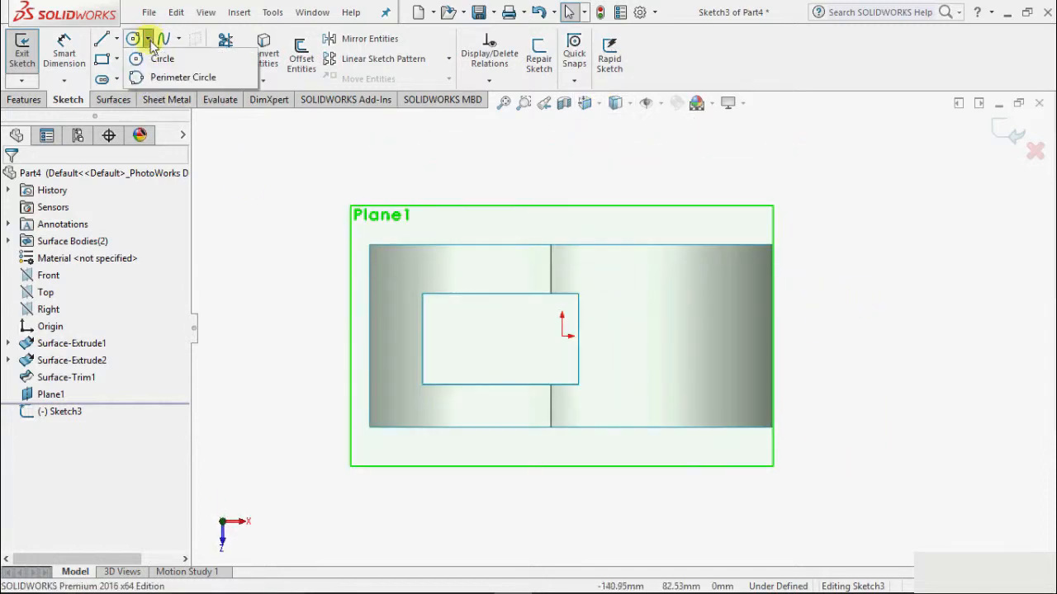
{"action": "left_click", "coordinate": [157, 58]}
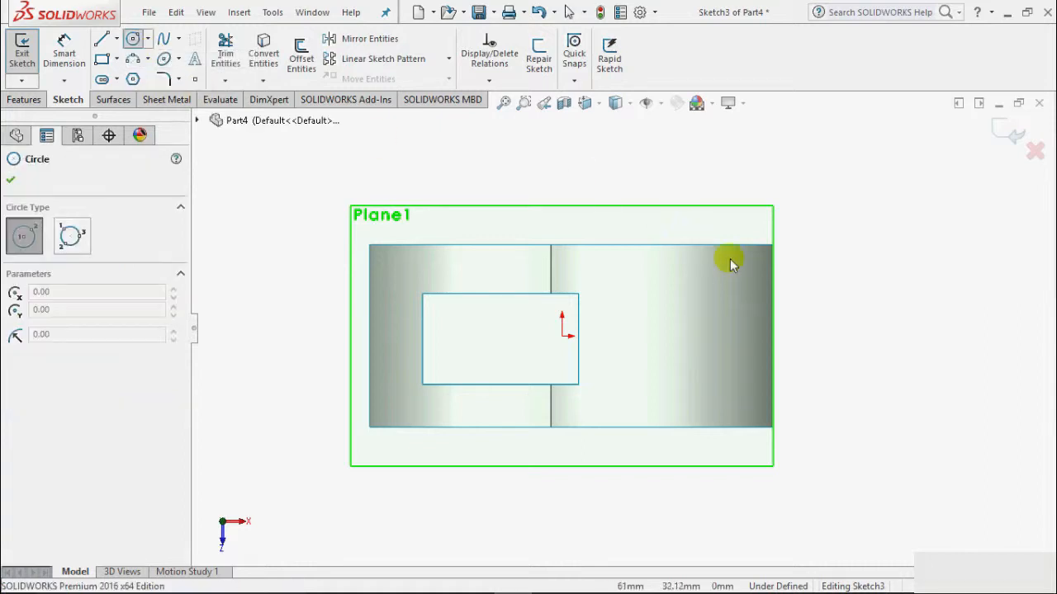
{"action": "left_click", "coordinate": [698, 335]}
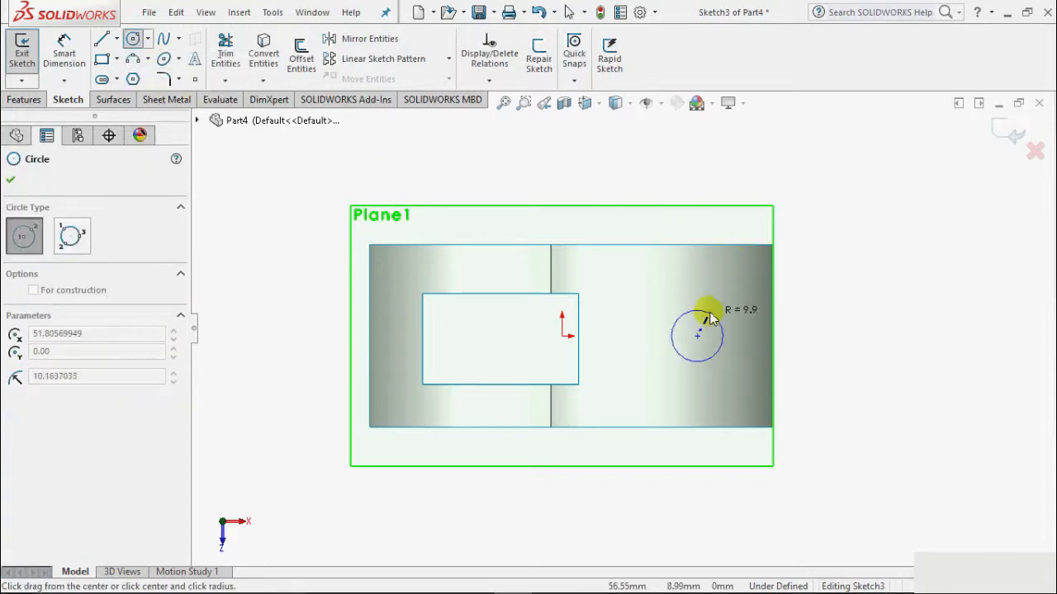
{"action": "left_click", "coordinate": [11, 180]}
{"action": "left_click", "coordinate": [27, 62]}
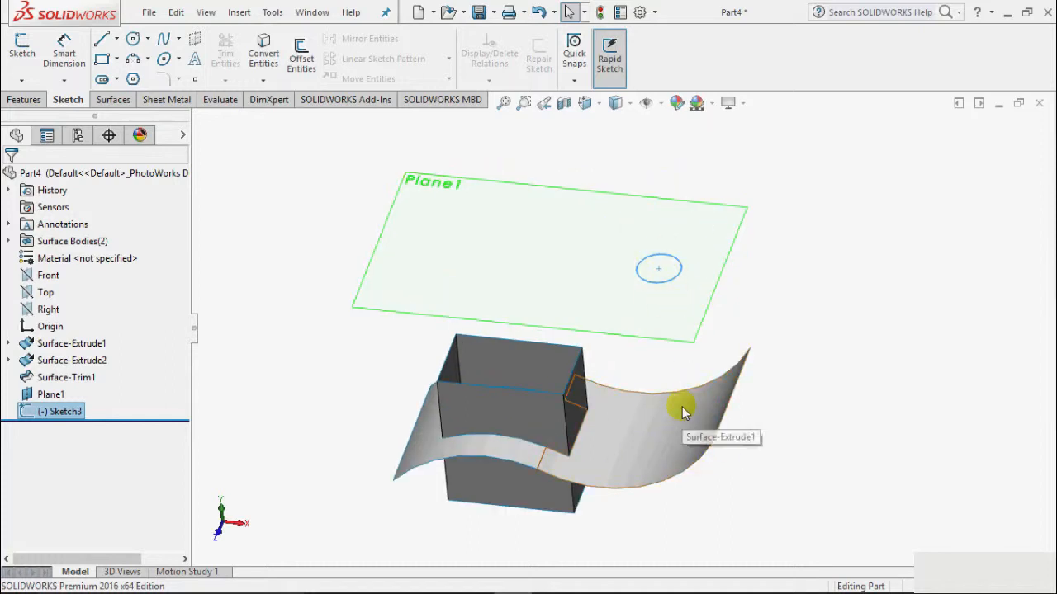
Project the circle sketch onto the wavy surface's face beside the rectangular surface, using Sketch on faces with the projection reversed.
{"action": "left_click", "coordinate": [115, 102]}
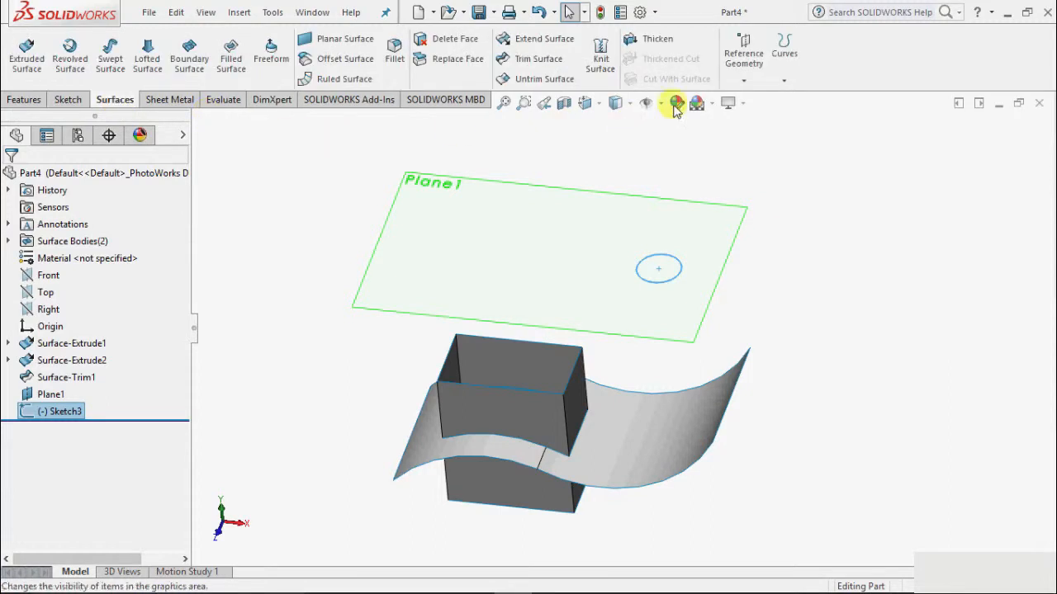
{"action": "left_click", "coordinate": [786, 80]}
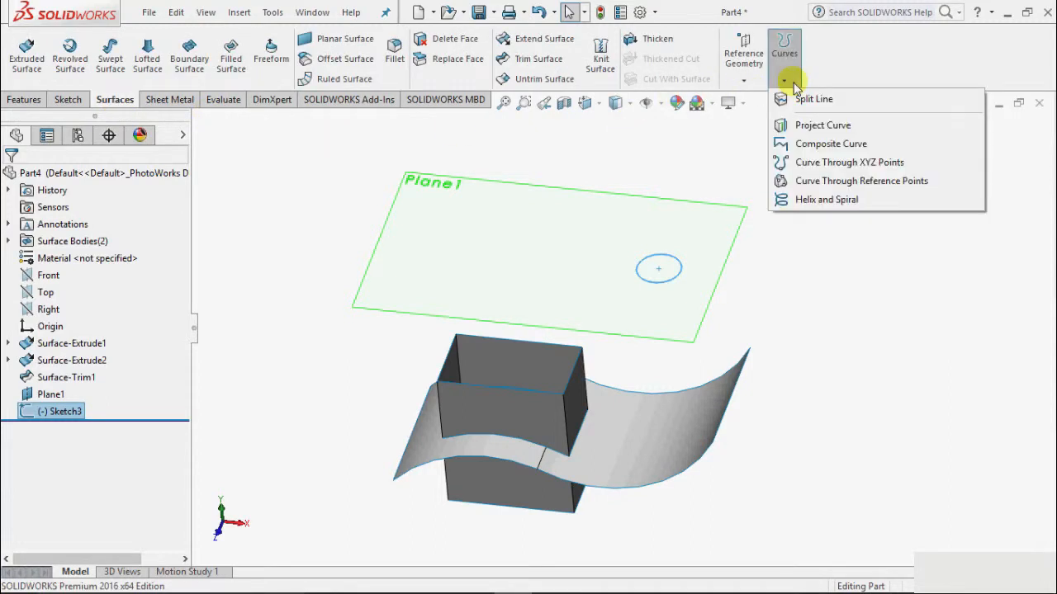
{"action": "left_click", "coordinate": [818, 127]}
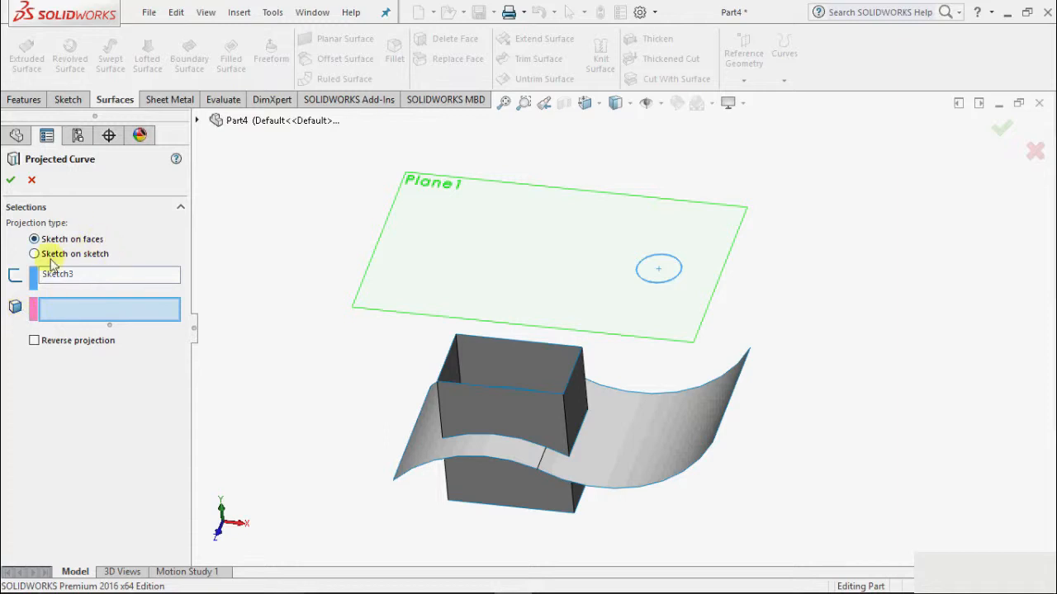
{"action": "left_click", "coordinate": [663, 428]}
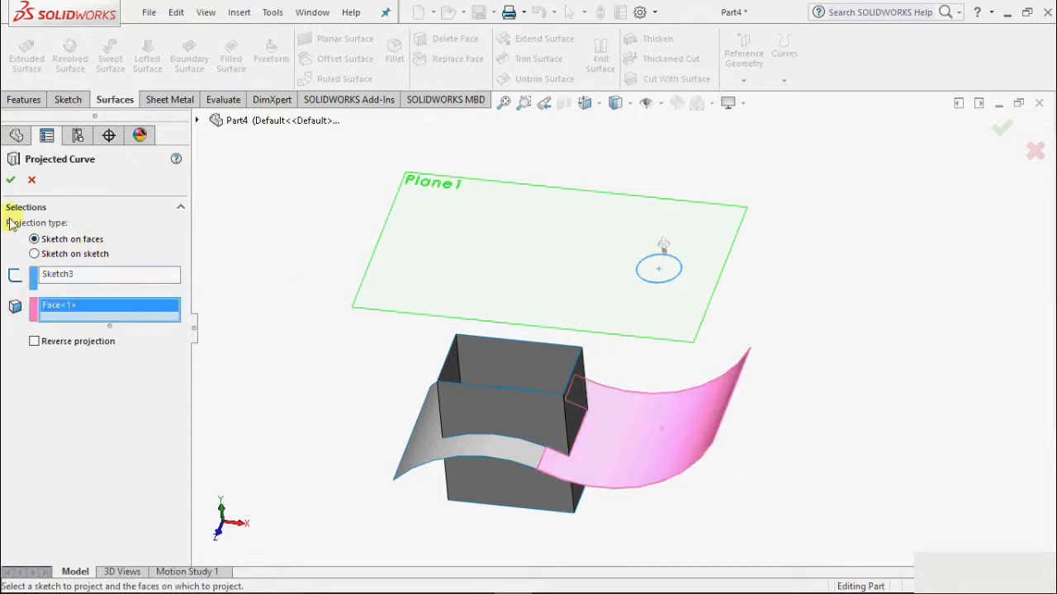
{"action": "left_click", "coordinate": [10, 180]}
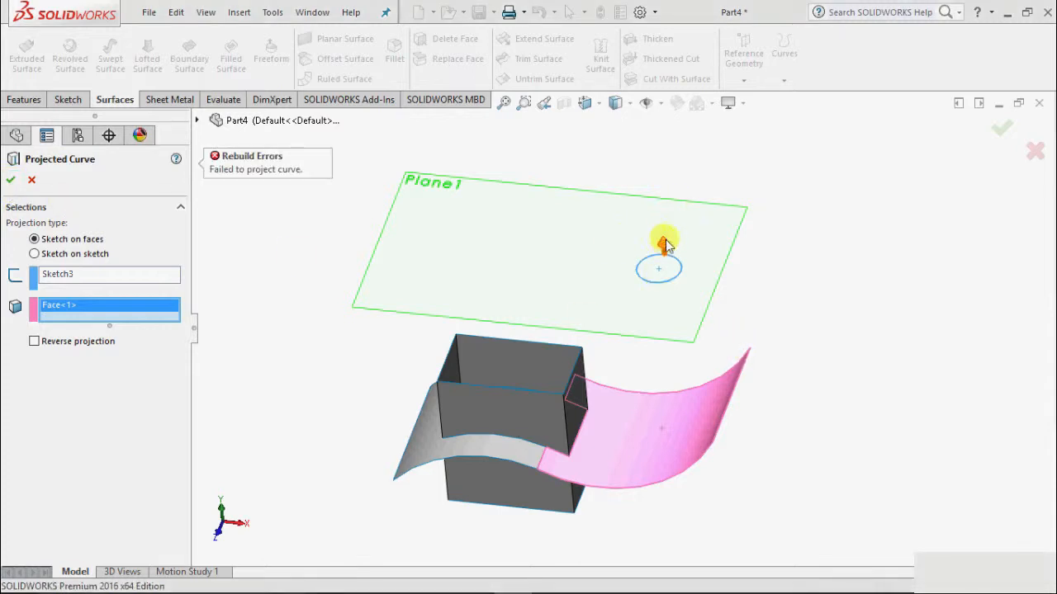
{"action": "left_click", "coordinate": [35, 342]}
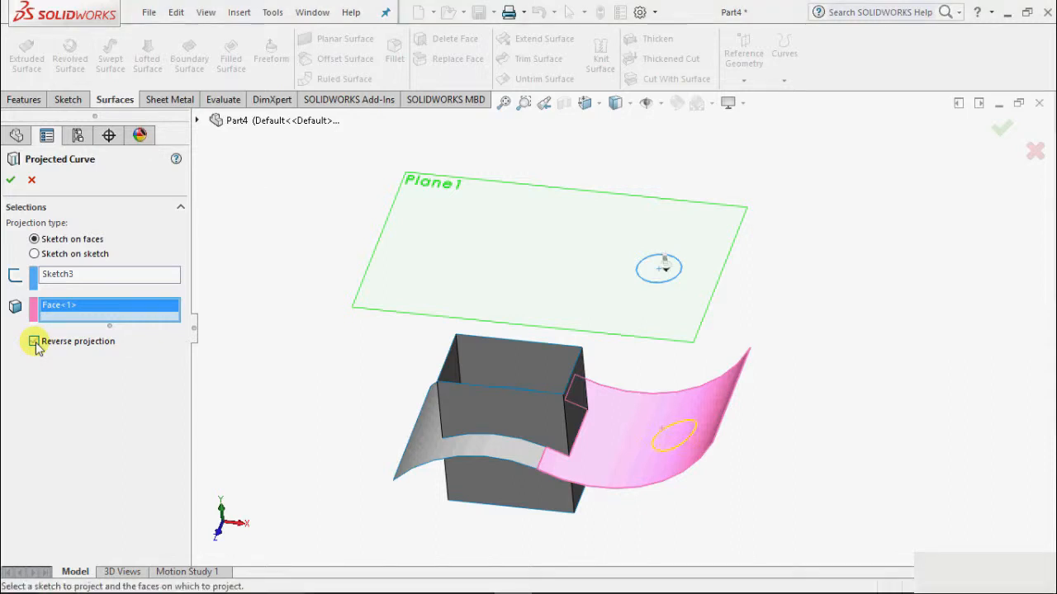
{"action": "left_click", "coordinate": [8, 181]}
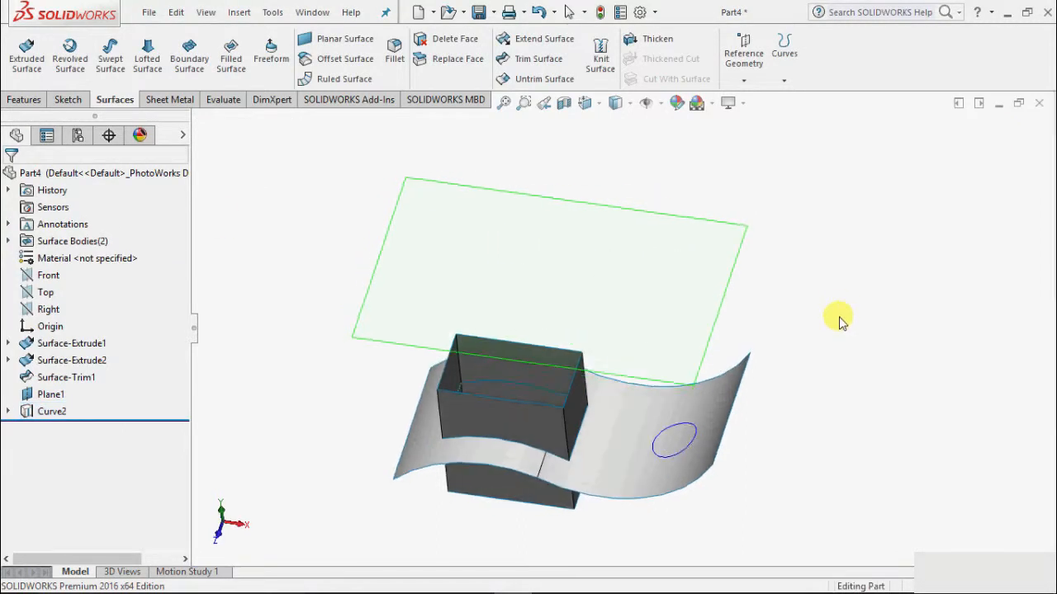
Hide the offset reference plane above the surfaces.
{"action": "right_click", "coordinate": [660, 220]}
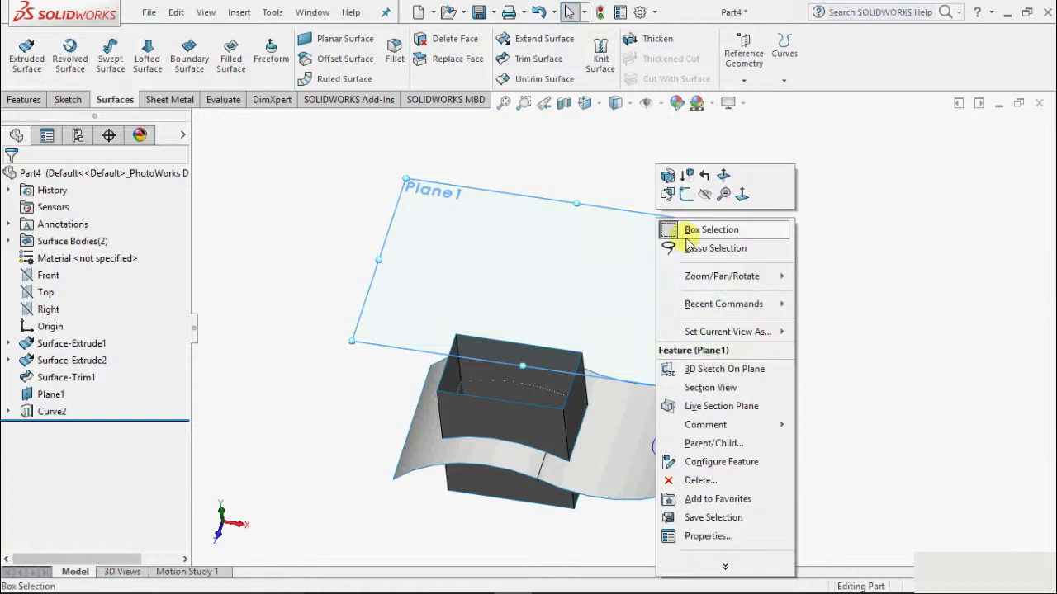
{"action": "left_click", "coordinate": [705, 195]}
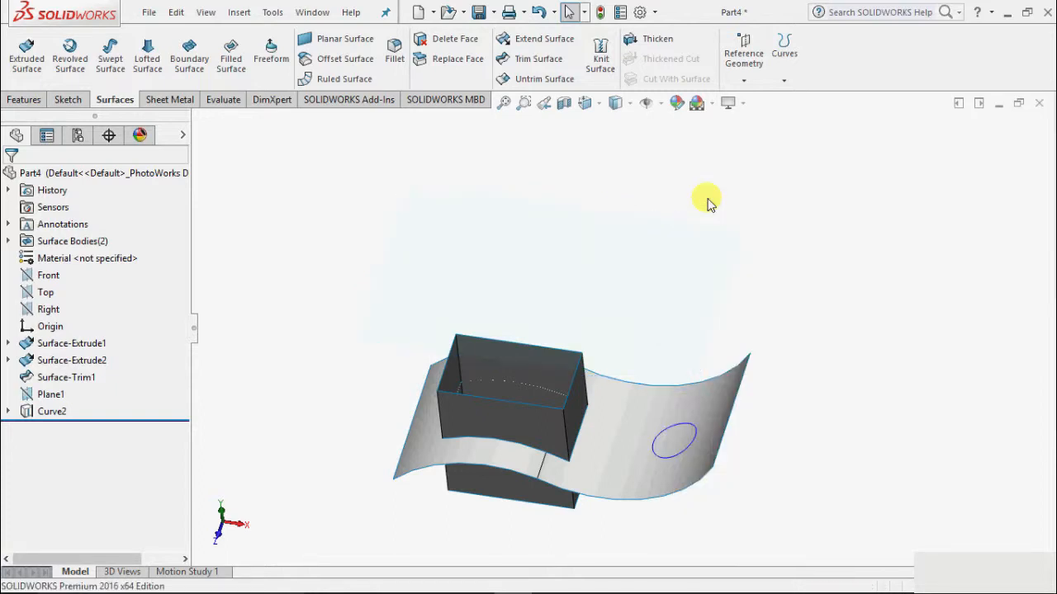
{"action": "scroll", "coordinate": [735, 452], "scroll_direction": "down", "scroll_amount": 1}
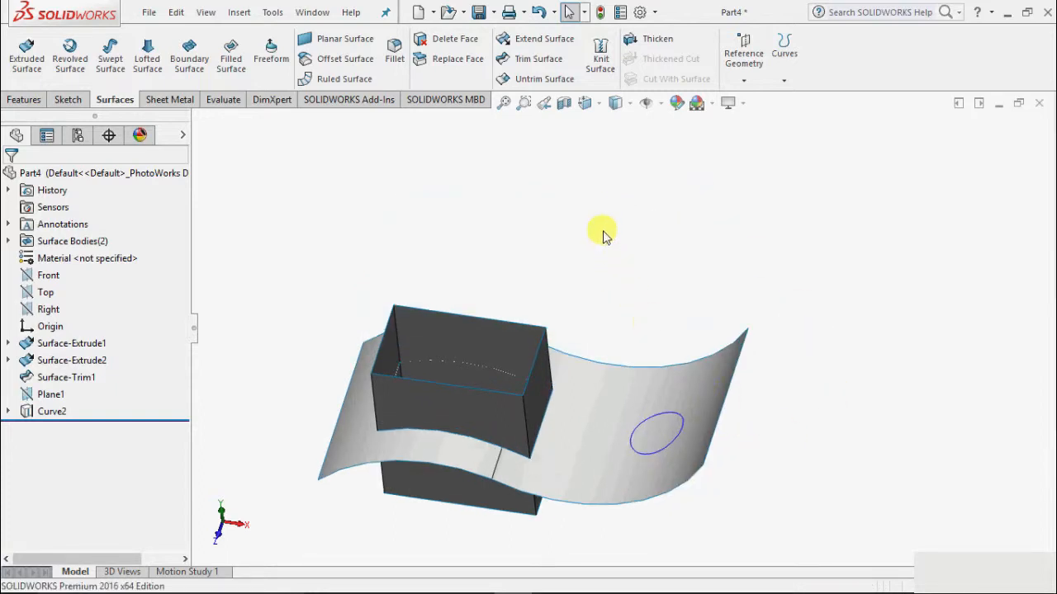
Trim the wavy surface with the projected curve as a Standard trim tool, keeping the portion outside the circle.
{"action": "left_click", "coordinate": [523, 66]}
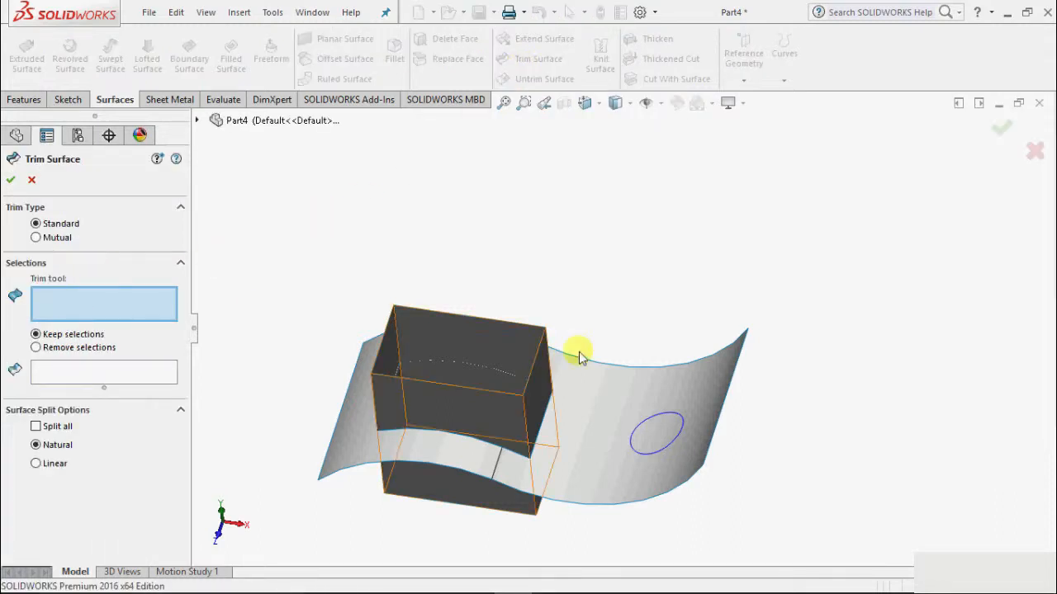
{"action": "left_click", "coordinate": [652, 415]}
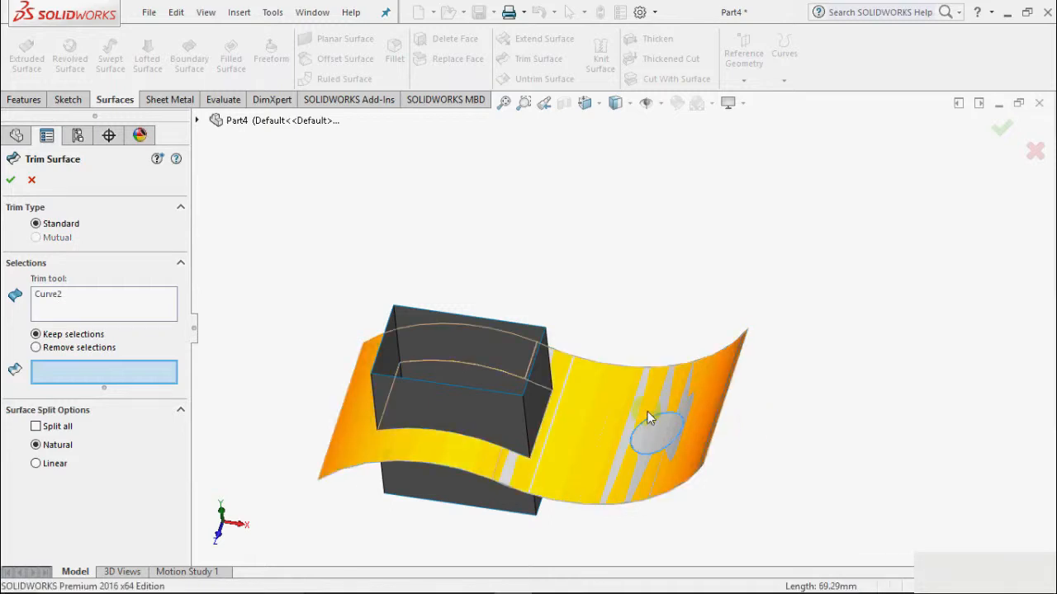
{"action": "scroll", "coordinate": [647, 418], "scroll_direction": "down", "scroll_amount": 3}
{"action": "scroll", "coordinate": [705, 440], "scroll_direction": "up", "scroll_amount": 2}
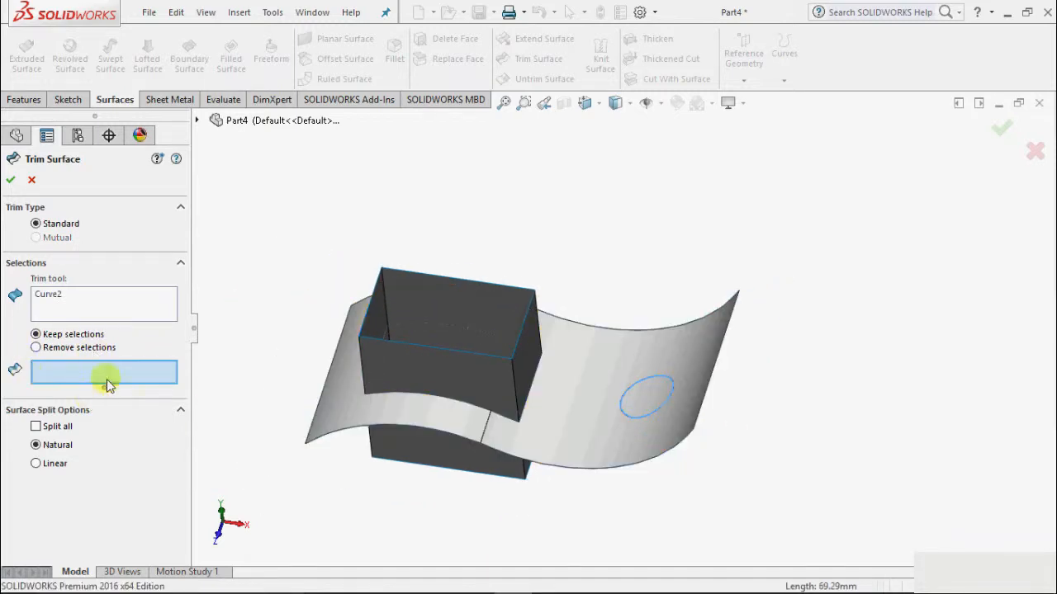
{"action": "left_click", "coordinate": [574, 399]}
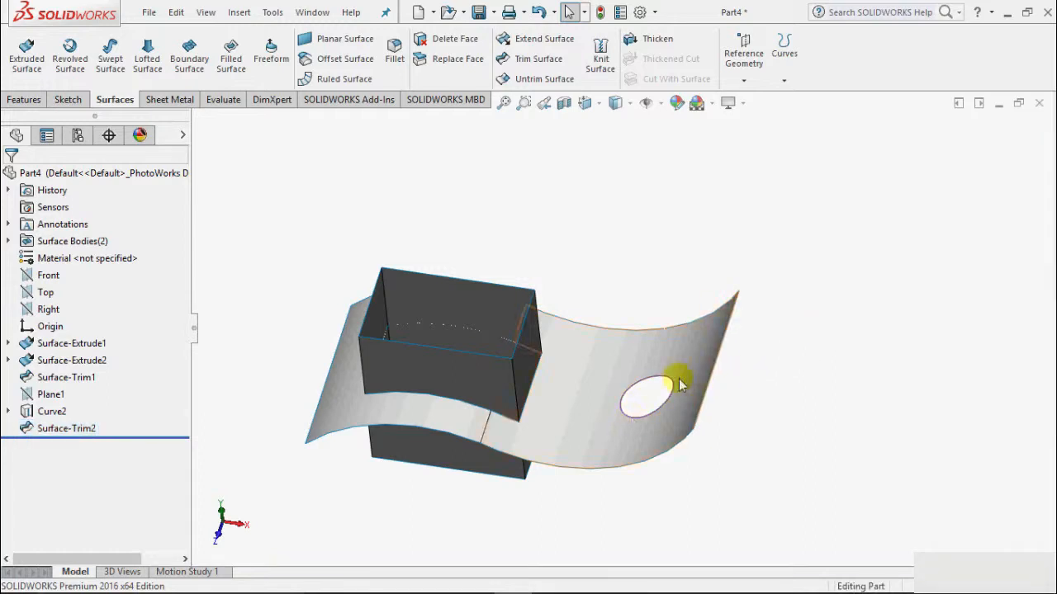
{"action": "scroll", "coordinate": [634, 420], "scroll_direction": "down", "scroll_amount": 2}
{"action": "scroll", "coordinate": [819, 415], "scroll_direction": "up", "scroll_amount": 3}
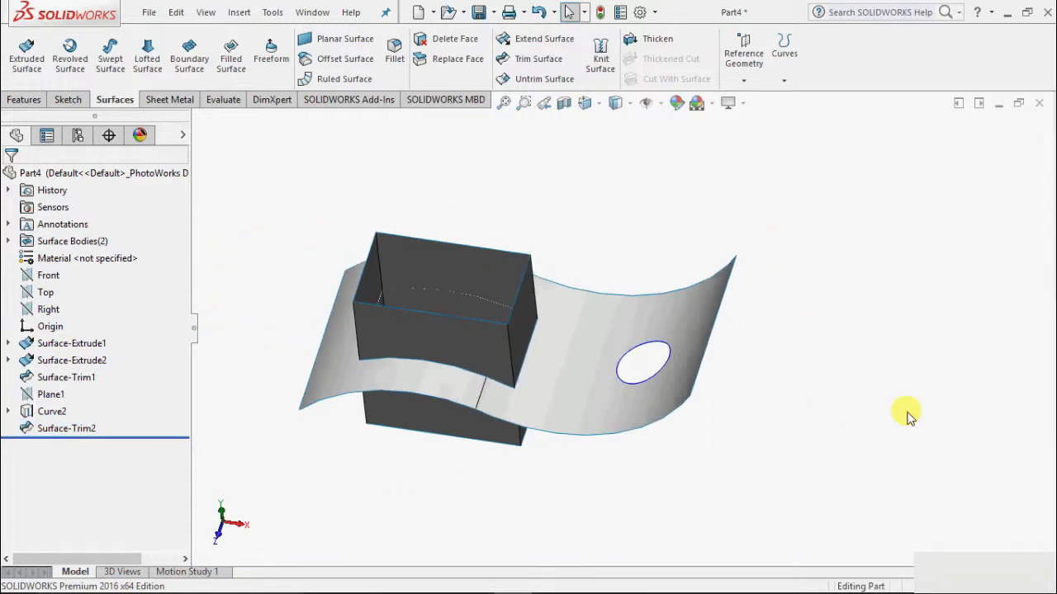